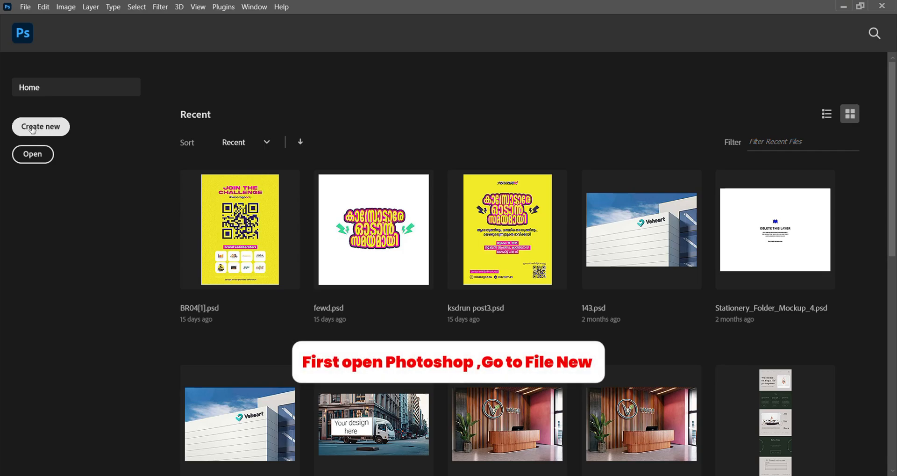
# - Start a new document and set its size to 3.5 inches wide by 2 inches high
pyautogui.click(32, 130)
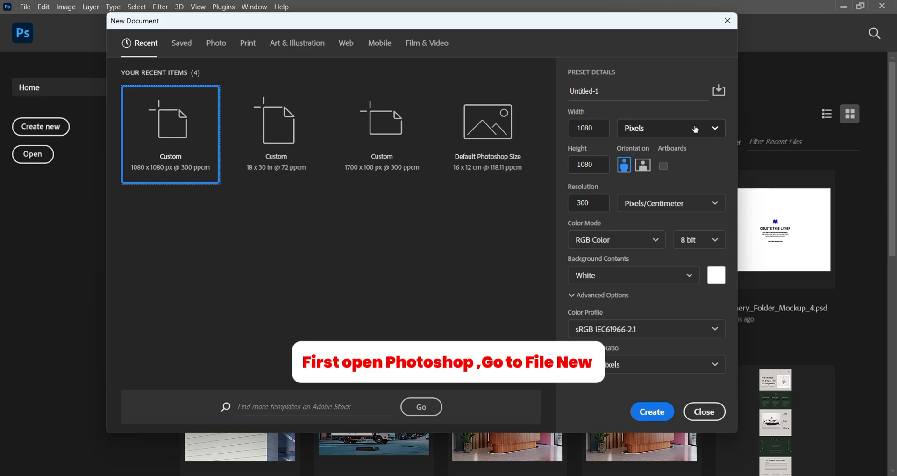
pyautogui.click(696, 128)
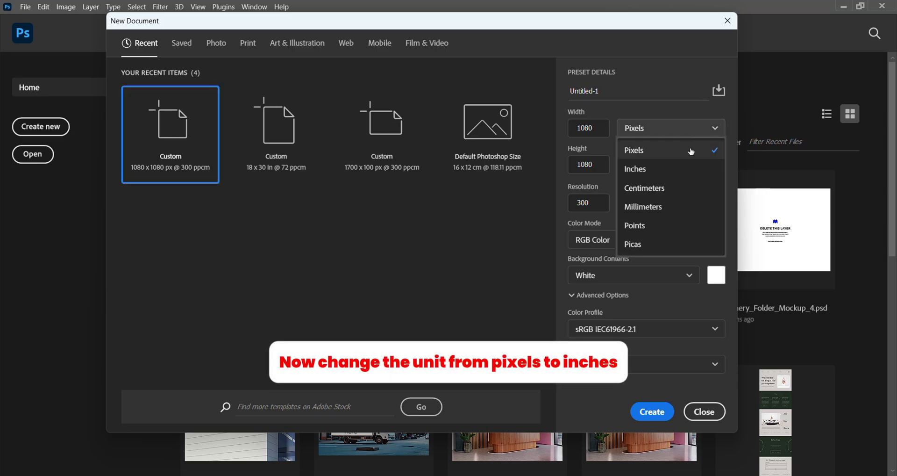
pyautogui.click(671, 168)
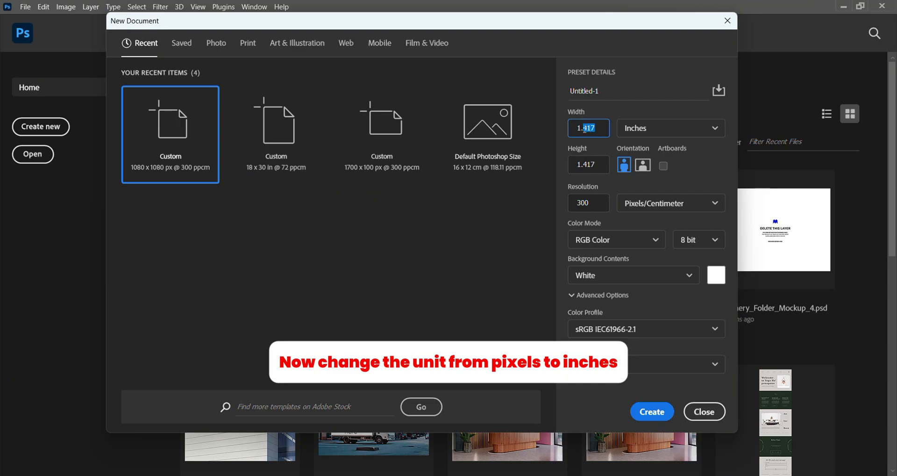
pyautogui.write('3.5')
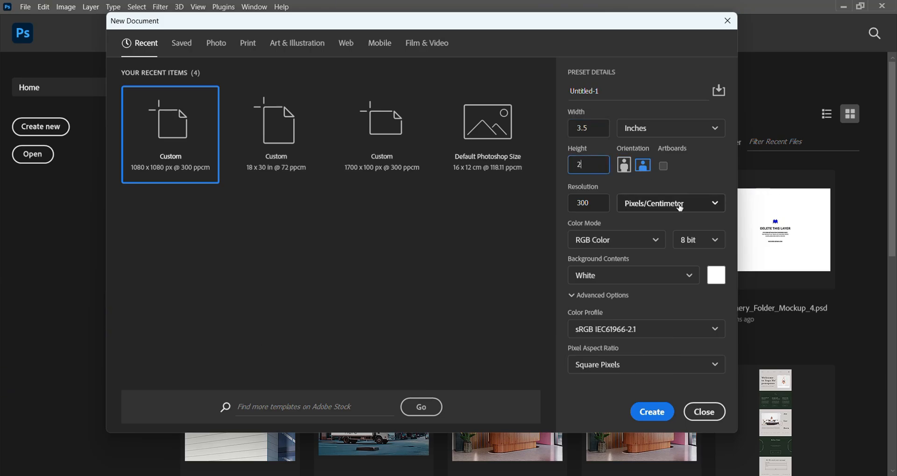
# - Set the resolution to 300 pixels per inch with RGB Color mode and create the document
pyautogui.click(680, 204)
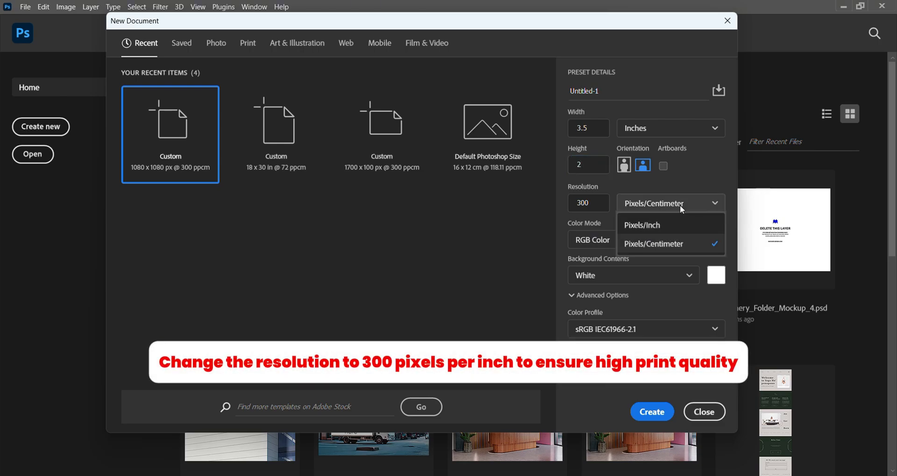
pyautogui.click(678, 225)
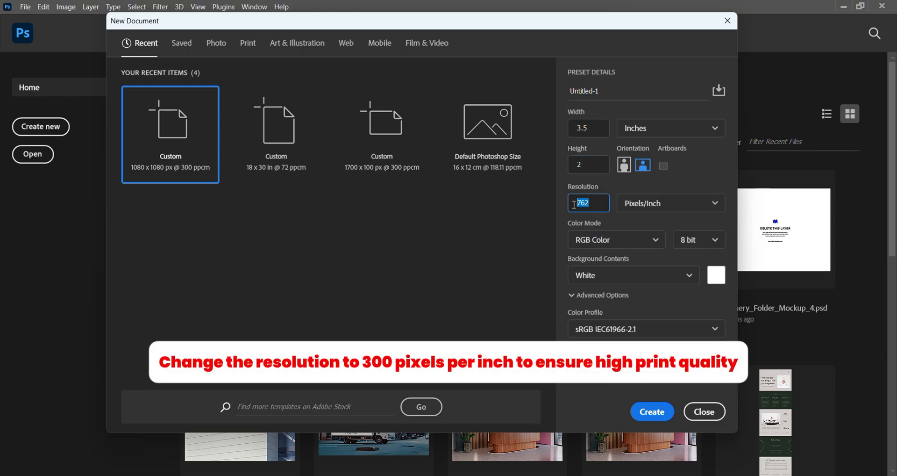
pyautogui.write('3')
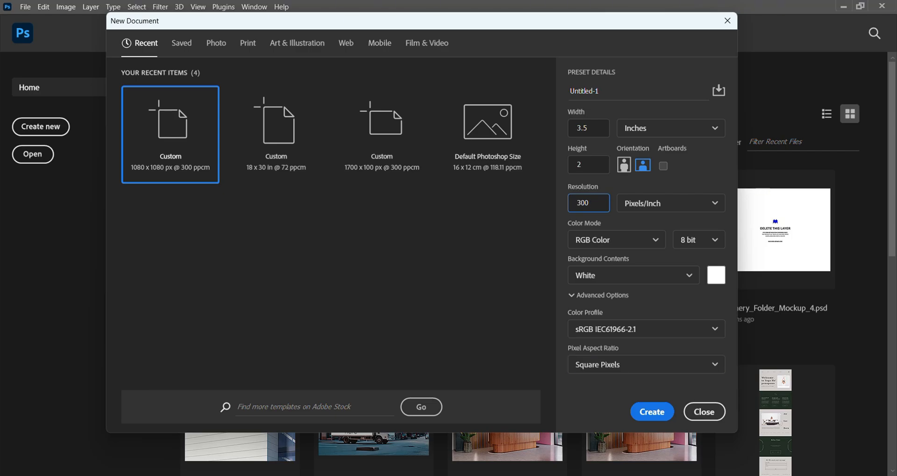
pyautogui.write('00')
pyautogui.click(644, 237)
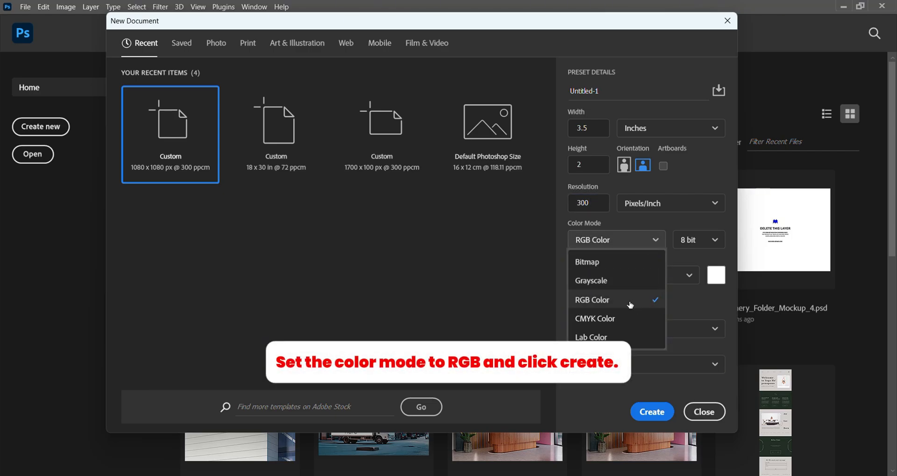
pyautogui.click(630, 305)
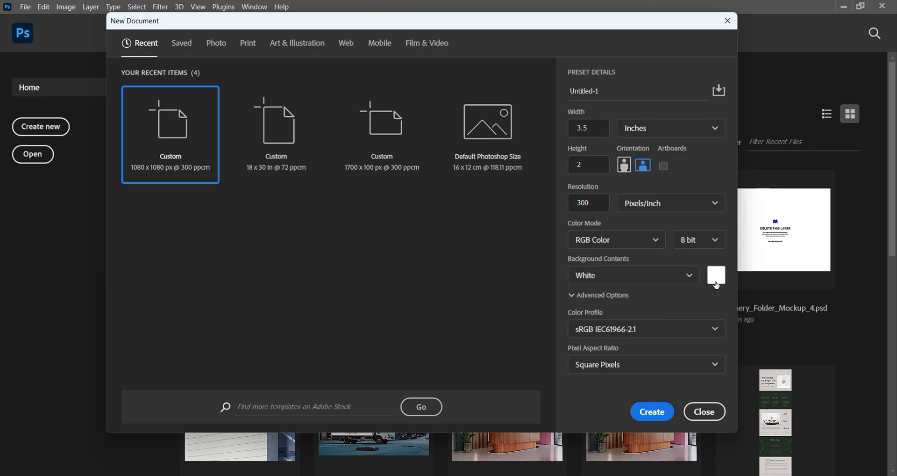
pyautogui.click(645, 415)
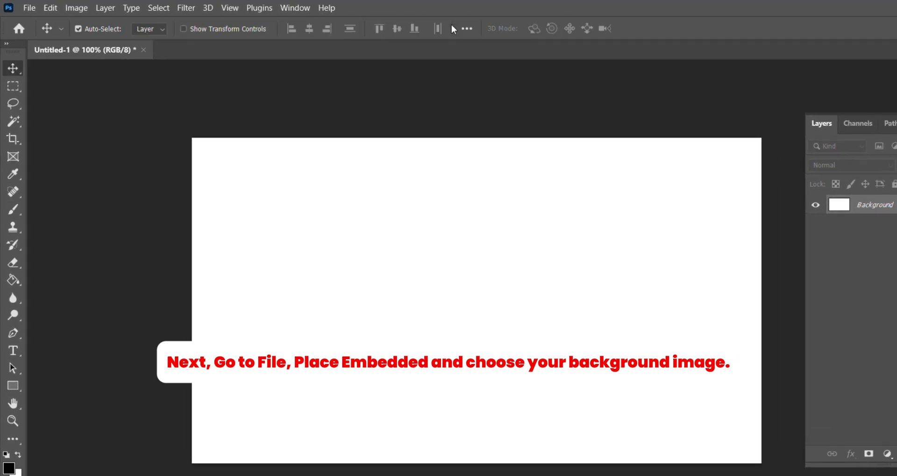
# - Place the image 4077186_17580 from Downloads as an embedded background
pyautogui.click(38, 11)
pyautogui.click(74, 334)
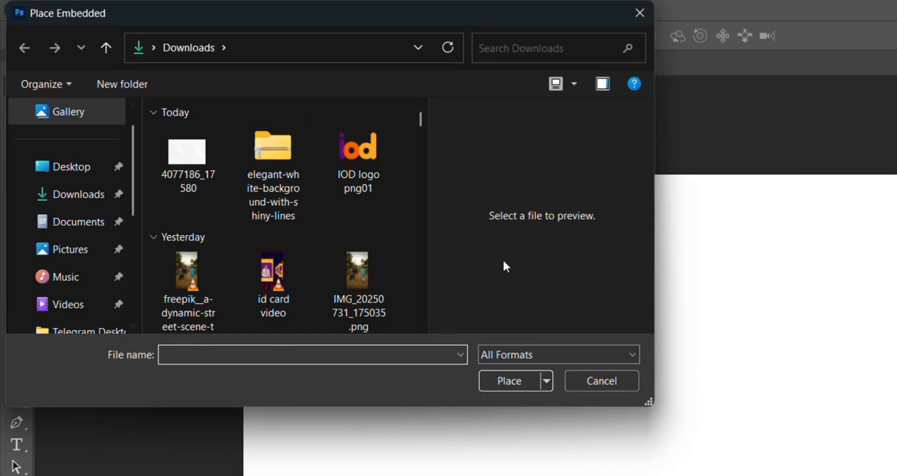
pyautogui.click(186, 154)
pyautogui.click(509, 381)
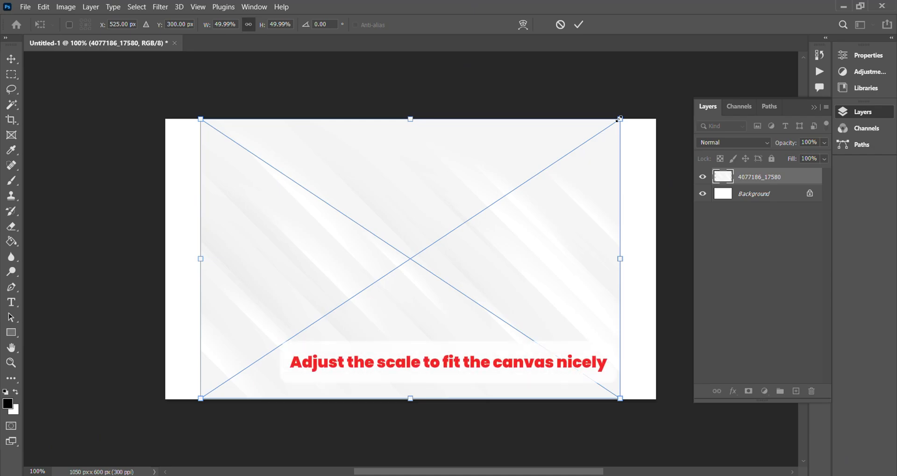
# - Scale the placed background image up to cover the whole canvas and lower its opacity to 60%
pyautogui.moveTo(618, 121); pyautogui.dragTo(663, 104)
pyautogui.click(579, 24)
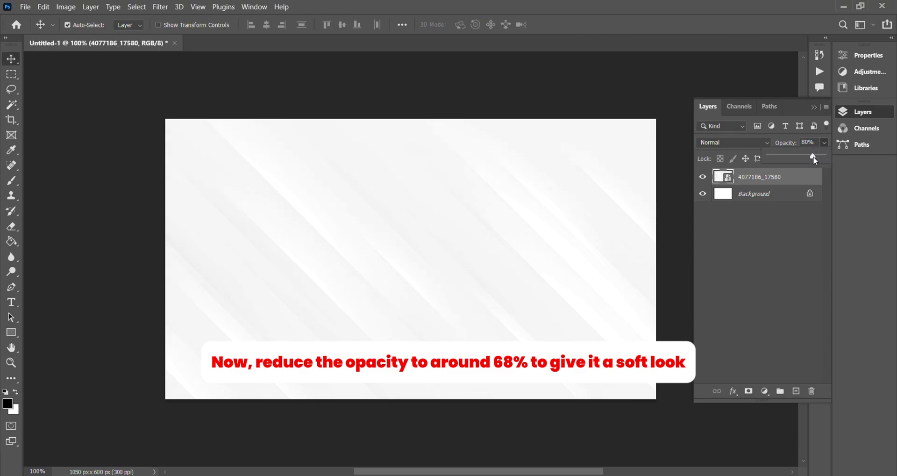
pyautogui.moveTo(811, 160); pyautogui.dragTo(809, 161)
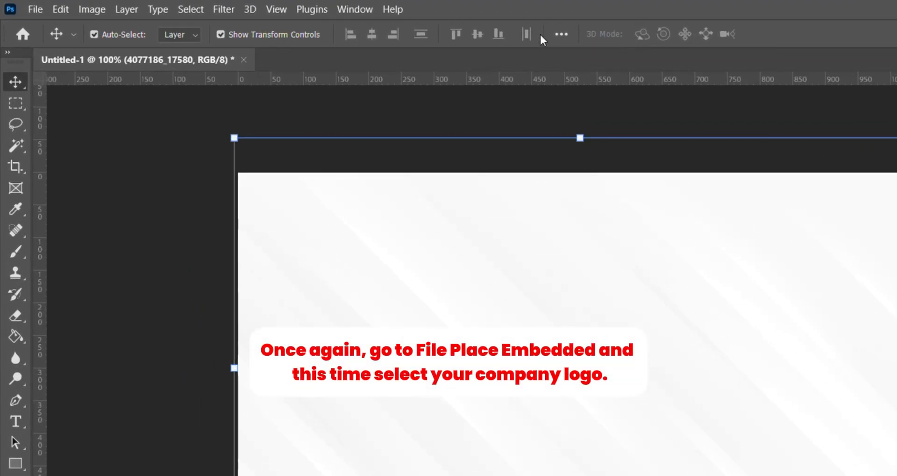
# - Place the IOD logo png01 file as an embedded image and scale it to about 17% at the canvas centre
pyautogui.click(30, 10)
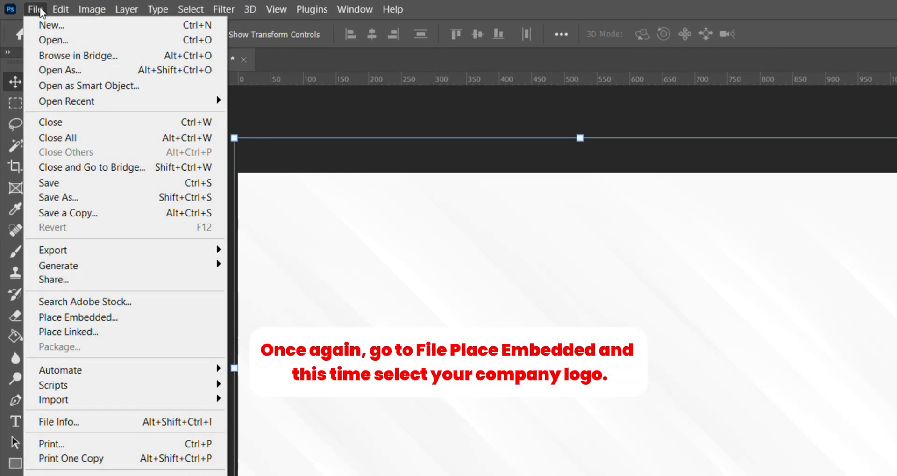
pyautogui.click(94, 318)
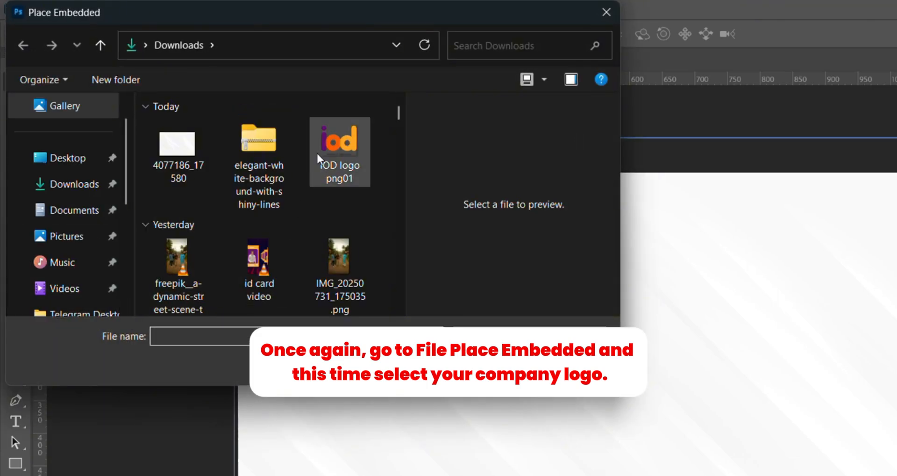
pyautogui.click(335, 148)
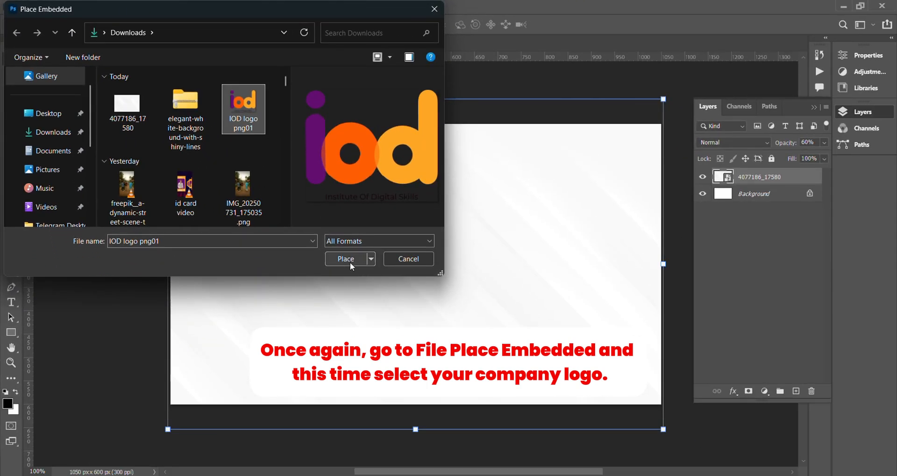
pyautogui.click(480, 364)
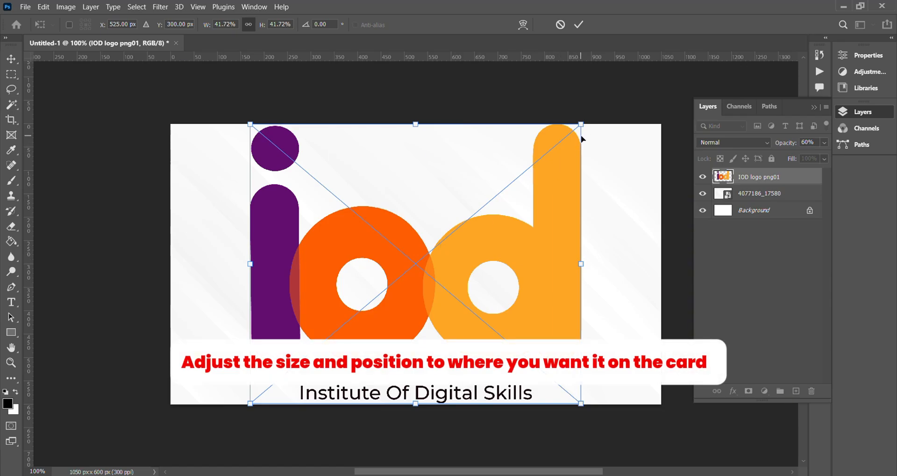
pyautogui.moveTo(580, 125); pyautogui.dragTo(489, 214)
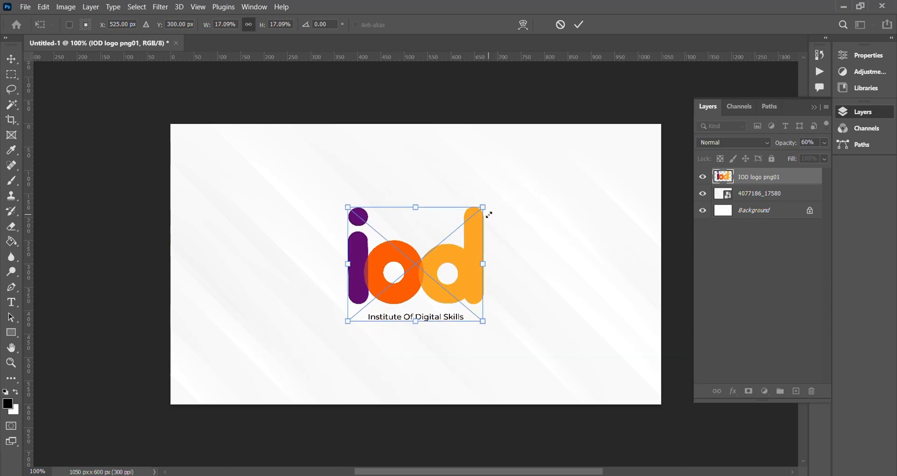
pyautogui.click(580, 26)
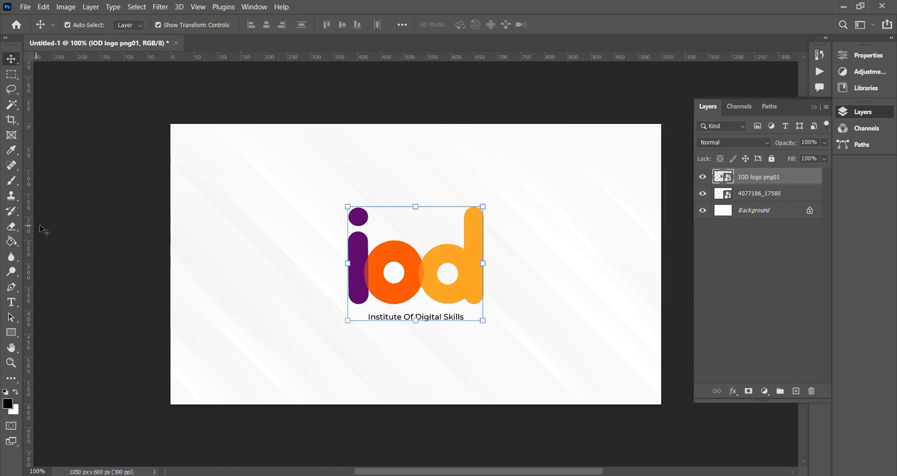
# - Add vertical and horizontal guides through the canvas centre, plus margin guides about 30 px inside each edge
pyautogui.moveTo(30, 227); pyautogui.dragTo(416, 251)
pyautogui.moveTo(441, 58); pyautogui.dragTo(436, 287)
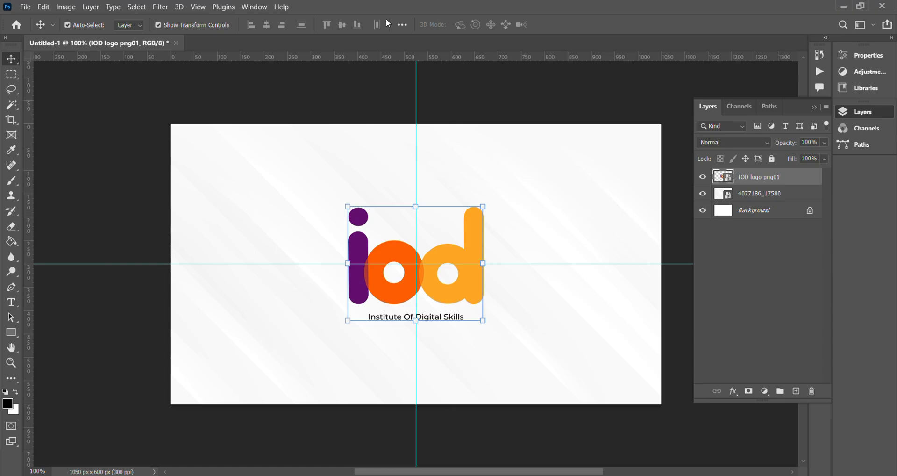
pyautogui.click(114, 107)
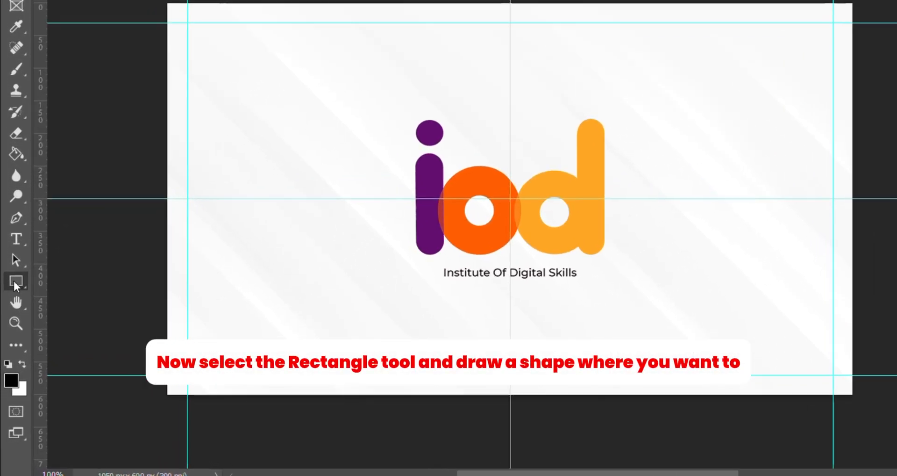
# - Draw a thin vertical black rectangle about 73 px tall at the upper-left margin corner and lower its opacity to 49%
pyautogui.click(13, 278)
pyautogui.moveTo(151, 161); pyautogui.dragTo(151, 195)
pyautogui.press('v')
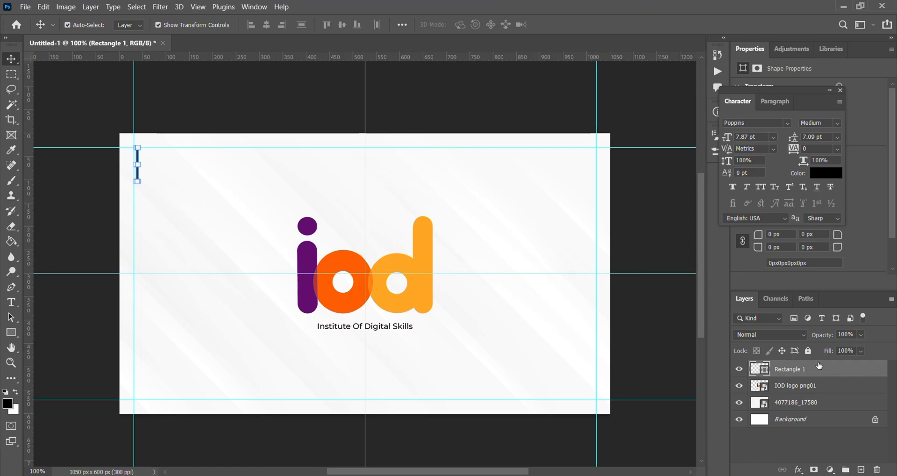
pyautogui.click(861, 335)
pyautogui.moveTo(890, 346); pyautogui.dragTo(855, 352)
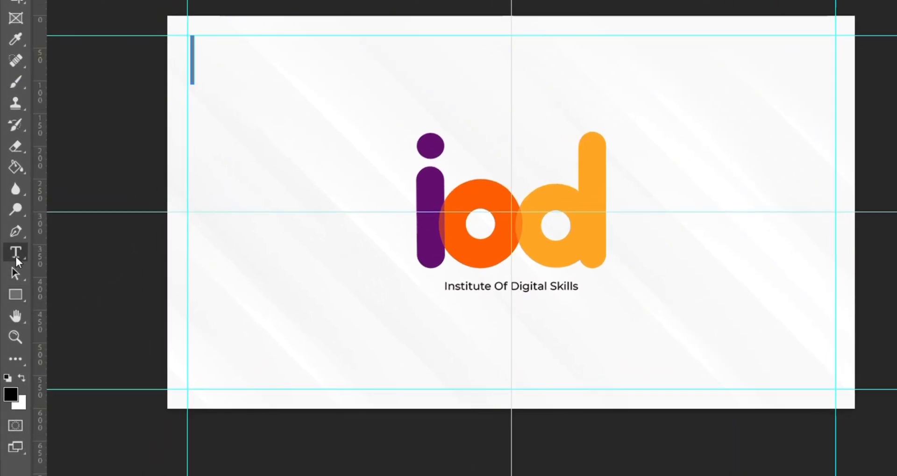
# - Add the text "Kasaragod's First Agency" and position it just right of the thin vertical bar
pyautogui.click(12, 301)
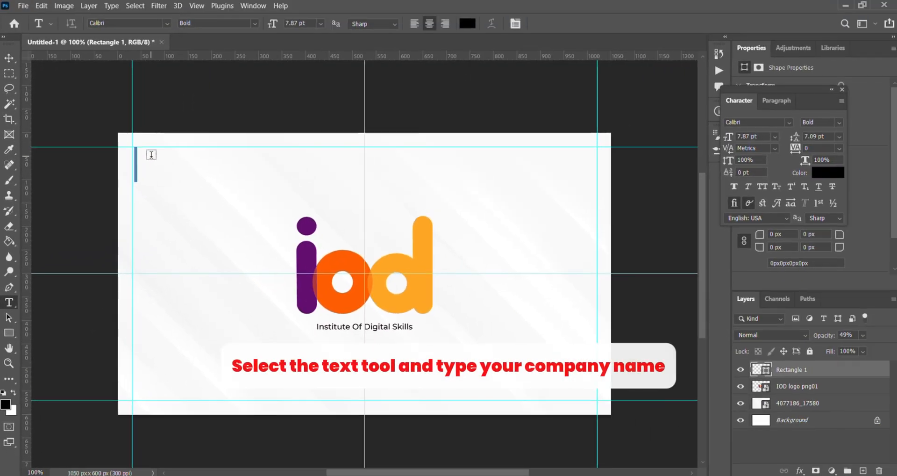
pyautogui.click(146, 157)
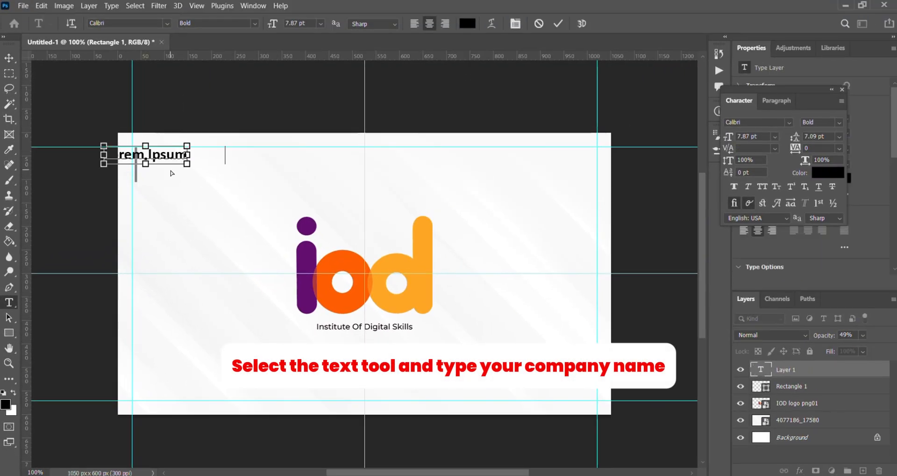
pyautogui.write('Kasaragod’s First Agency')
pyautogui.click(10, 60)
pyautogui.moveTo(161, 157); pyautogui.dragTo(240, 161)
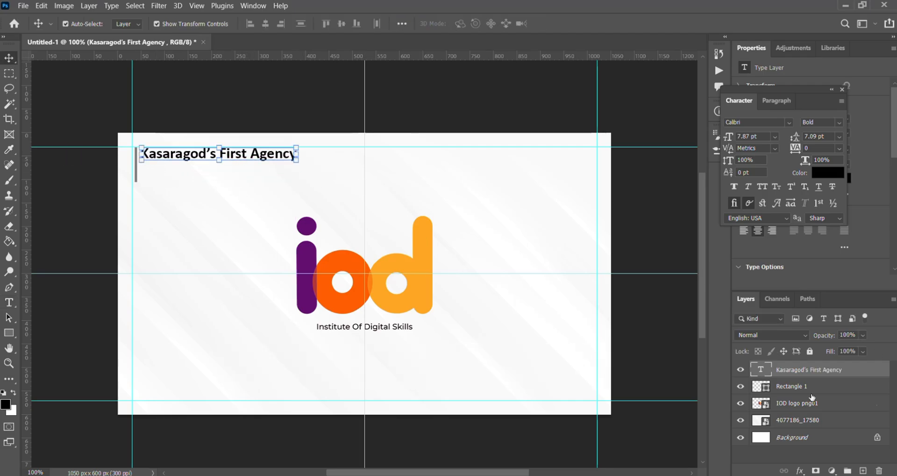
# - Change the font of the "Kasaragod's First Agency" text to Poppins Bold
pyautogui.doubleClick(760, 369)
pyautogui.click(789, 123)
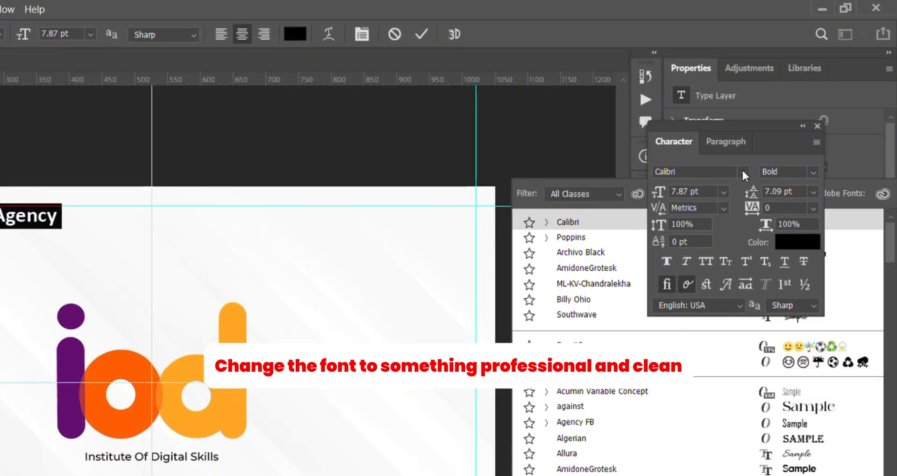
pyautogui.click(743, 173)
pyautogui.write('poppins')
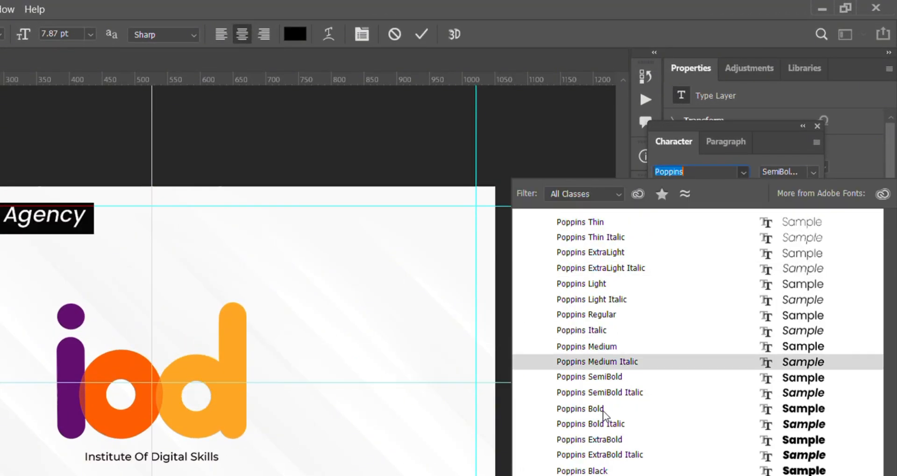
pyautogui.click(604, 410)
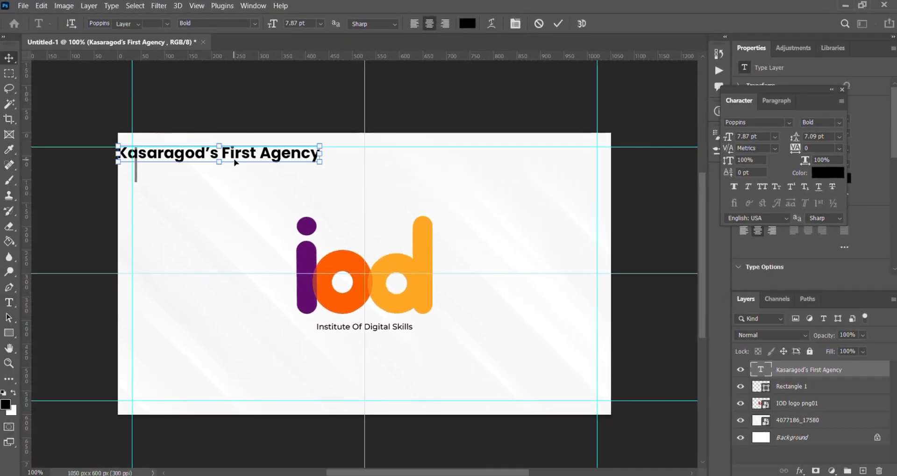
# - Move the heading text back beside the vertical bar and scale it down to about 6.35 pt
pyautogui.moveTo(232, 159); pyautogui.dragTo(256, 157)
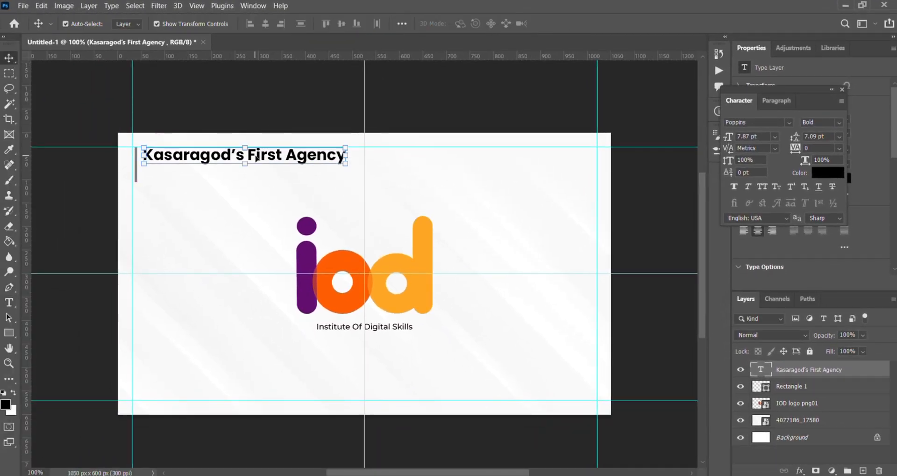
pyautogui.moveTo(345, 163); pyautogui.dragTo(305, 162)
pyautogui.click(8, 57)
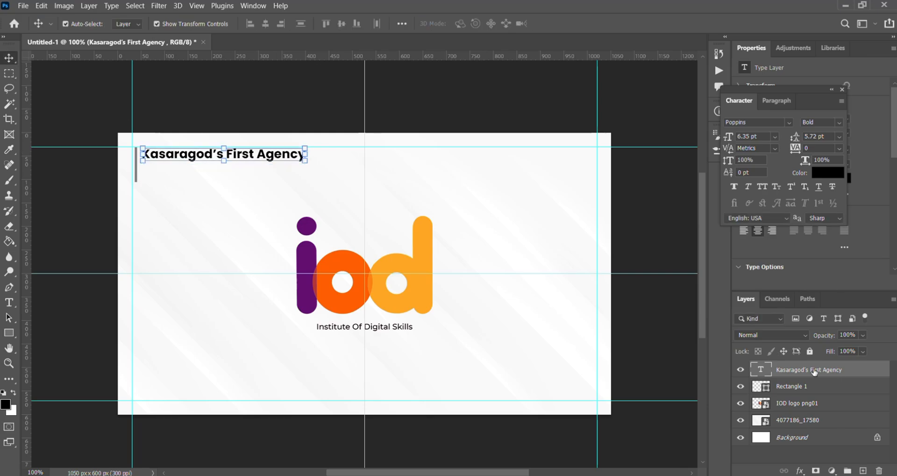
# - Duplicate the heading text layer directly below the original and replace the copy's text with "Based Institute"
pyautogui.hotkey('ctrl', 'j')
pyautogui.moveTo(239, 161); pyautogui.dragTo(238, 171)
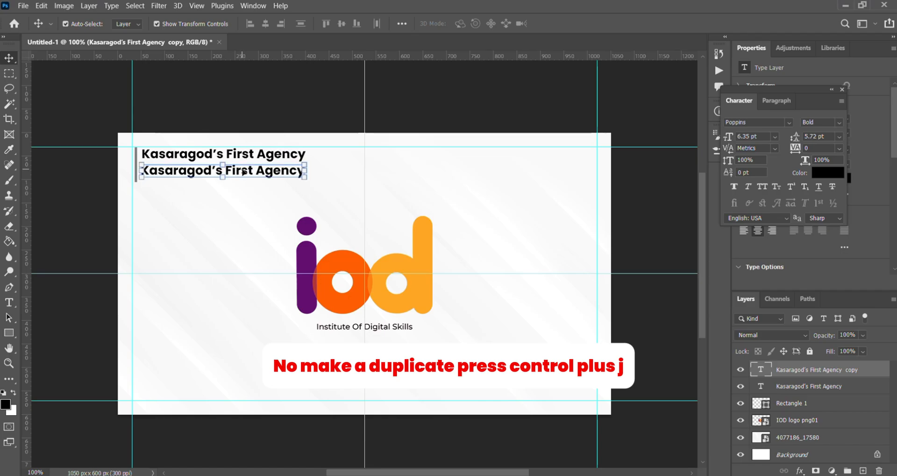
pyautogui.doubleClick(243, 172)
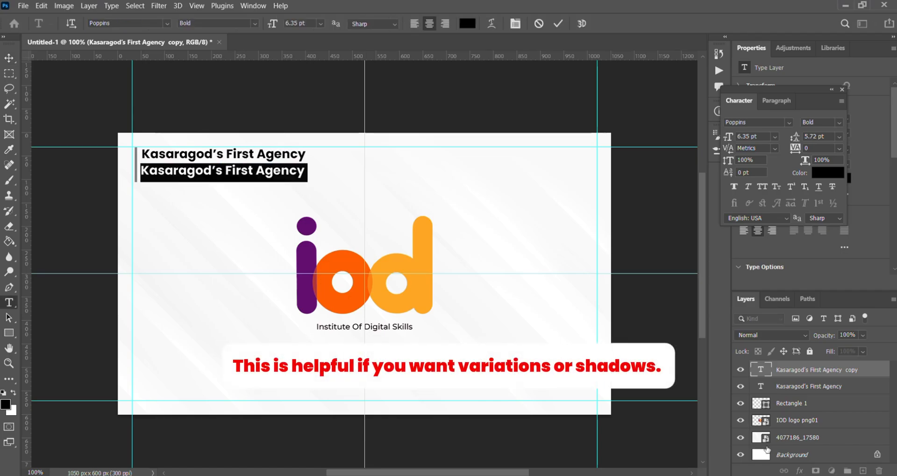
pyautogui.write('Based Ins')
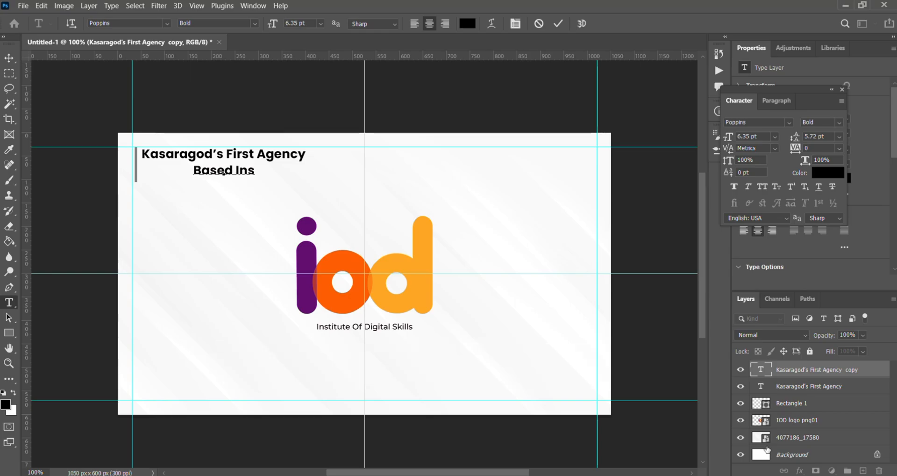
pyautogui.write('titute')
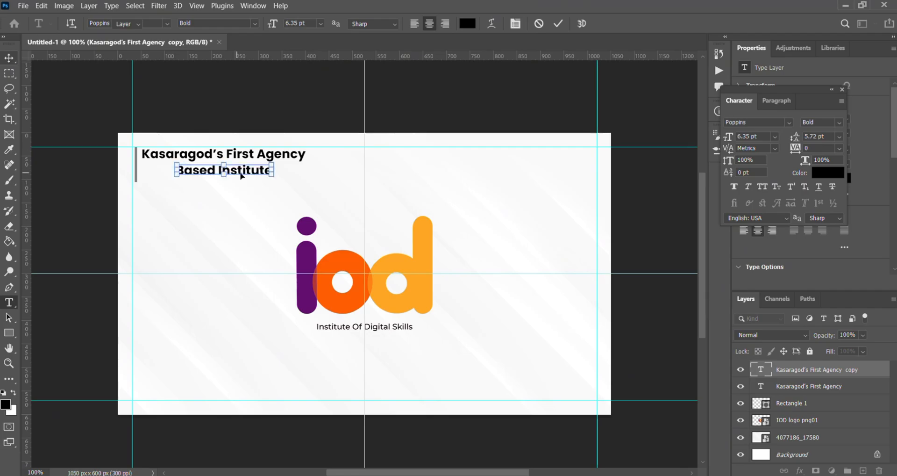
# - Move the "Based Institute" text under the start of the heading and change its font to Poppins Medium
pyautogui.hotkey('ctrl', 'Return')
pyautogui.moveTo(245, 173); pyautogui.dragTo(213, 173)
pyautogui.doubleClick(213, 173)
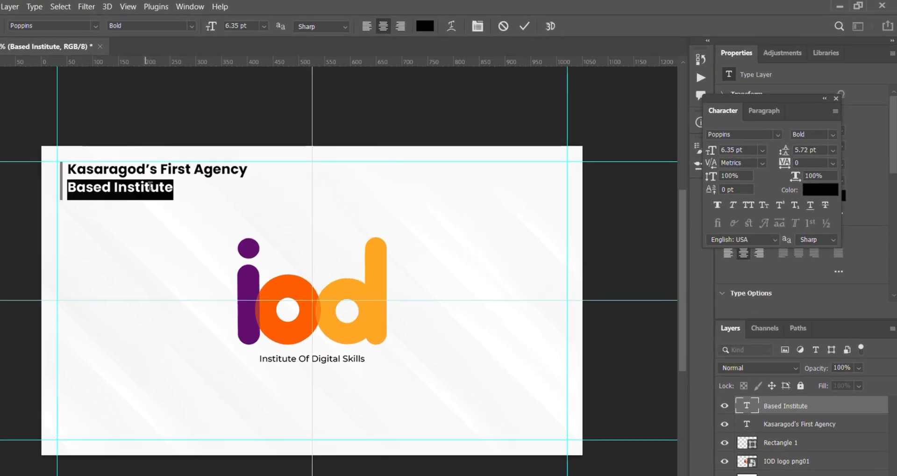
pyautogui.click(789, 122)
pyautogui.write('pop')
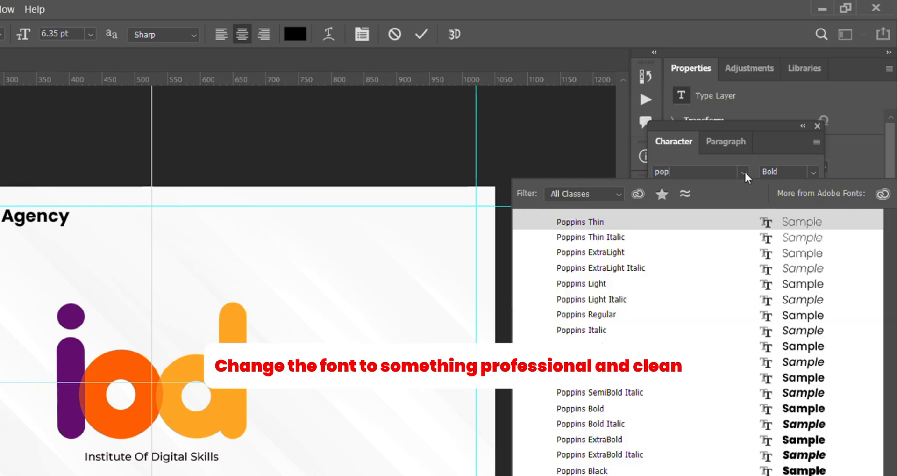
pyautogui.click(611, 345)
pyautogui.click(611, 345)
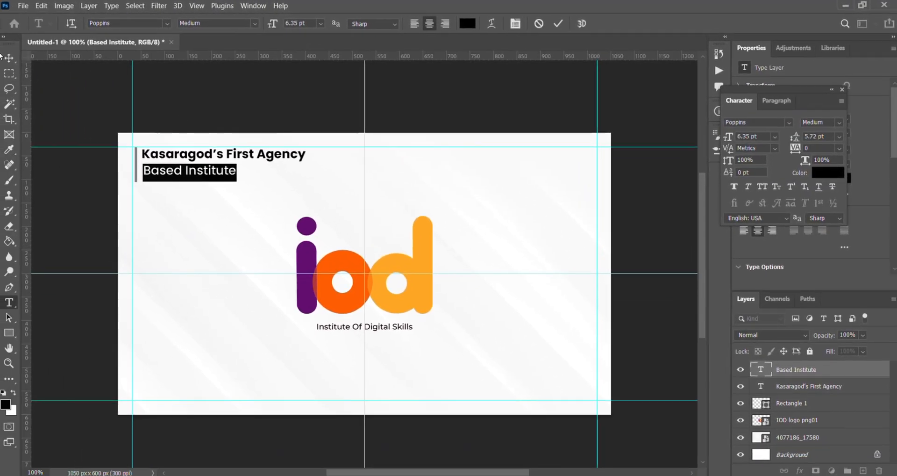
# - Nudge "Based Institute" so its left edge lines up with the heading above it
pyautogui.click(3, 58)
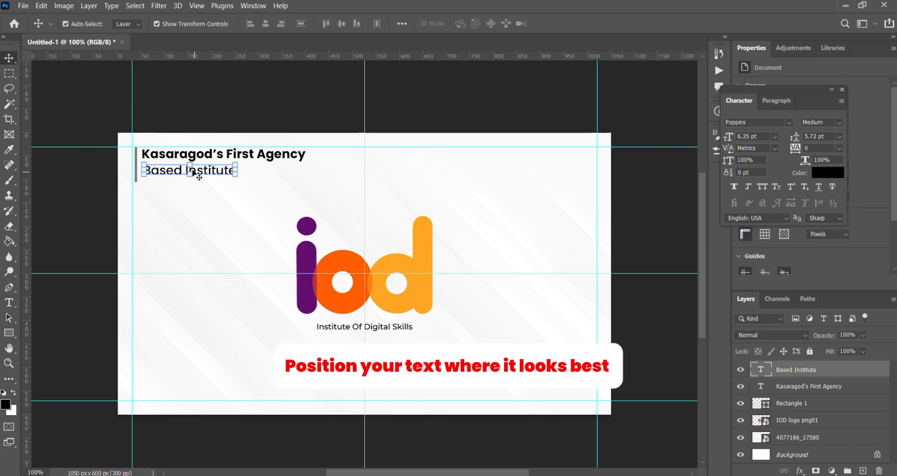
pyautogui.moveTo(206, 169); pyautogui.dragTo(205, 169)
pyautogui.click(83, 192)
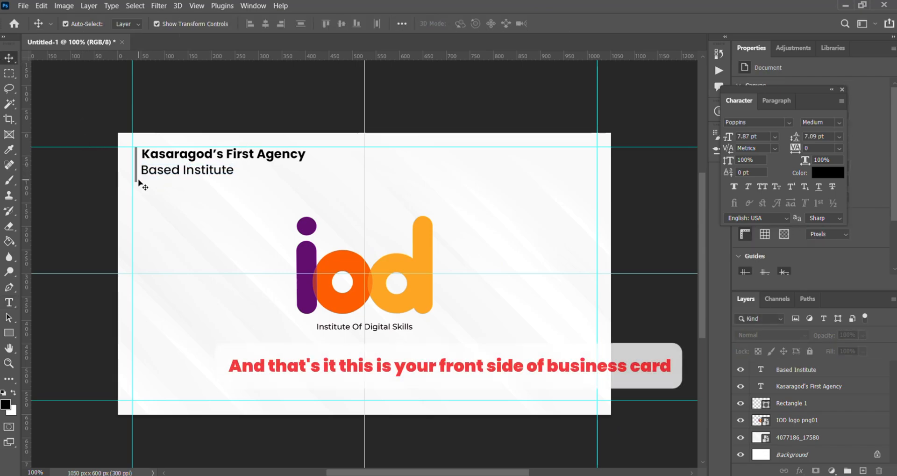
# - Shorten the thin vertical bar so that it ends level with the second text line
pyautogui.click(136, 180)
pyautogui.moveTo(135, 181); pyautogui.dragTo(136, 174)
pyautogui.click(10, 62)
pyautogui.click(90, 204)
pyautogui.click(135, 176)
pyautogui.click(10, 62)
pyautogui.click(87, 200)
pyautogui.click(136, 170)
pyautogui.click(9, 59)
pyautogui.click(75, 104)
pyautogui.click(136, 173)
pyautogui.click(9, 60)
pyautogui.click(80, 96)
pyautogui.click(136, 168)
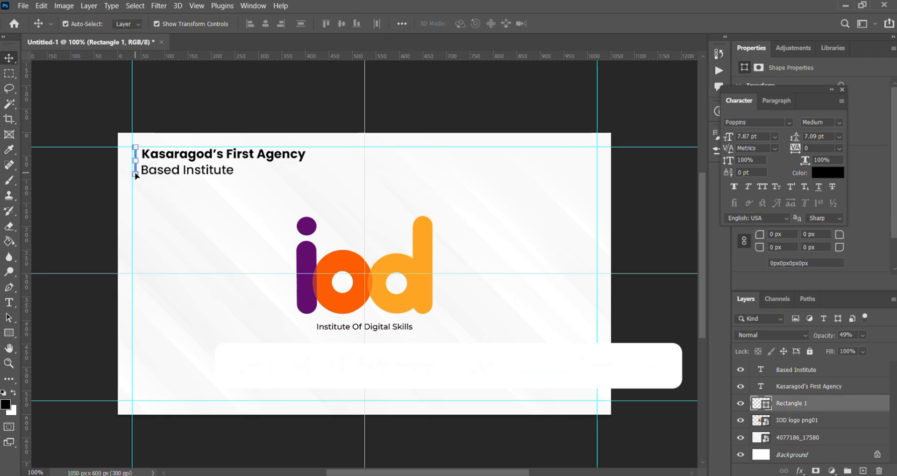
pyautogui.click(91, 172)
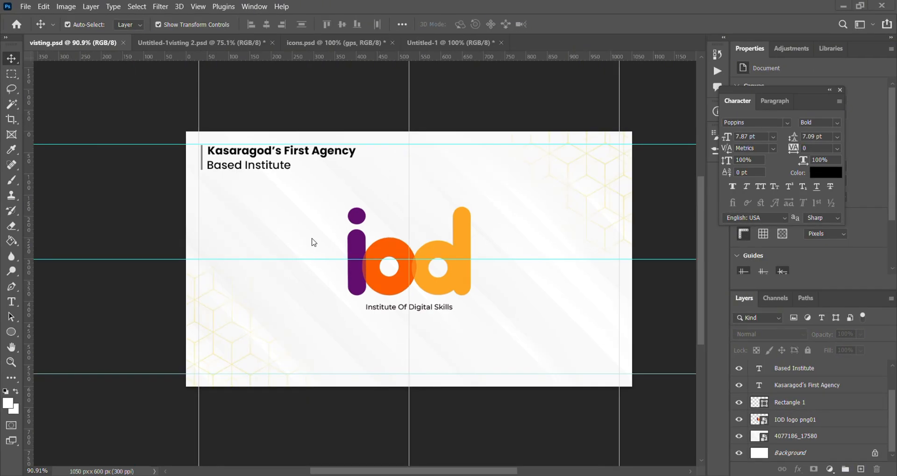
# - Create a new 3.5 × 2 inch document at 300 pixels/inch in RGB Color
pyautogui.scroll(-5, 312, 241)
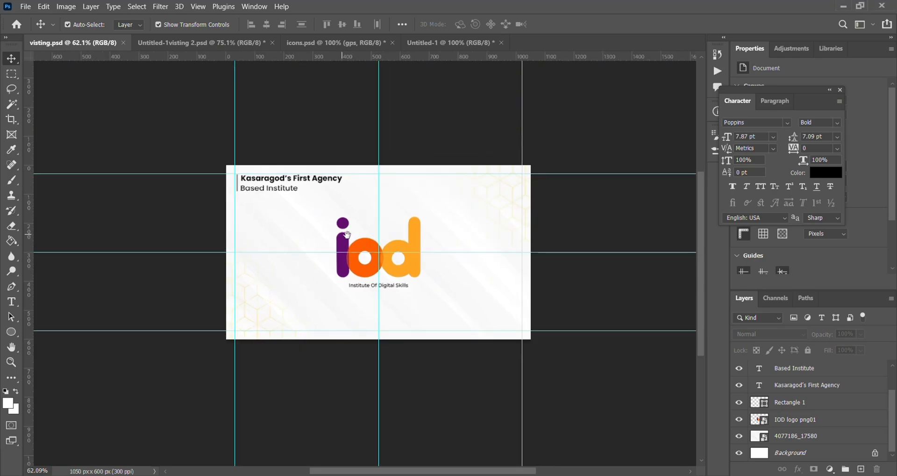
pyautogui.click(25, 6)
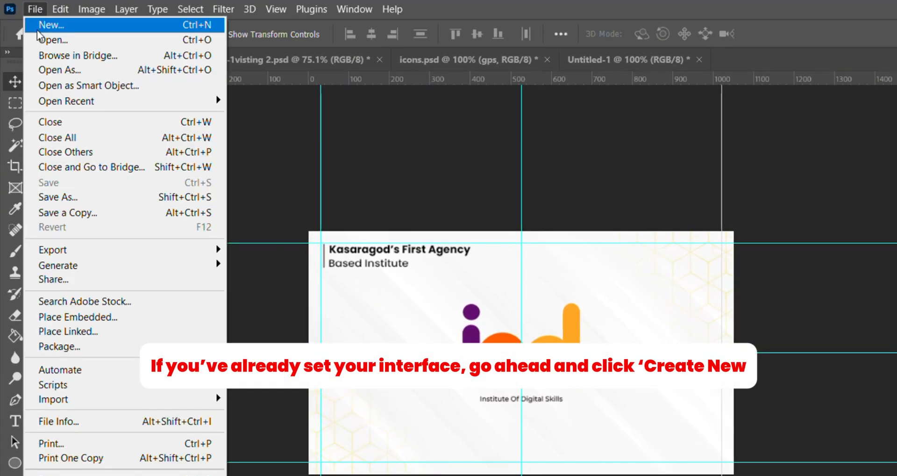
pyautogui.click(38, 28)
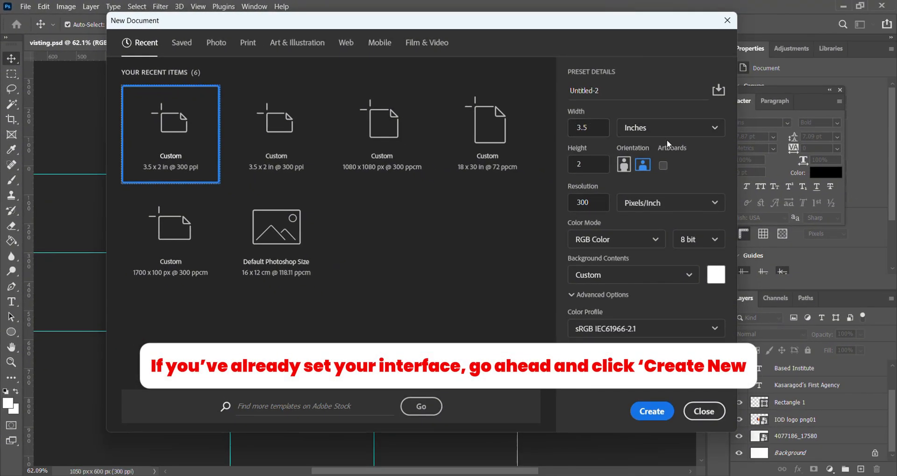
pyautogui.click(652, 410)
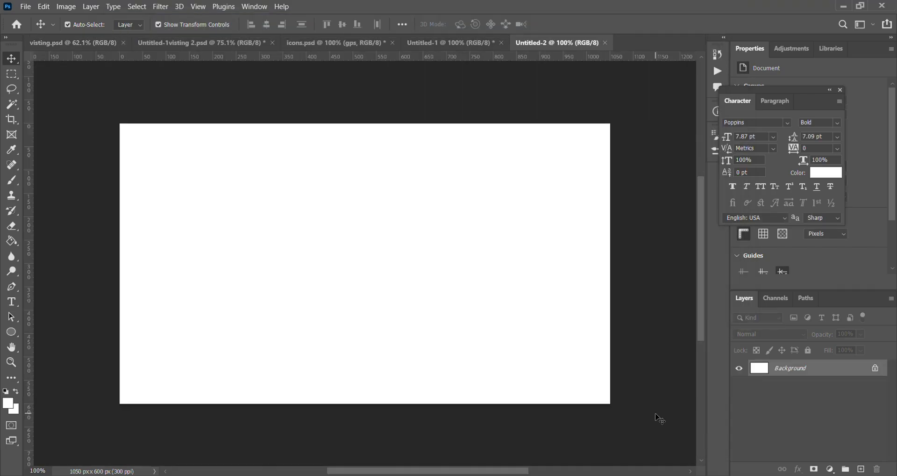
# - Place the 4077186_17580 background image from the Downloads folder as an embedded object in the new document
pyautogui.click(31, 8)
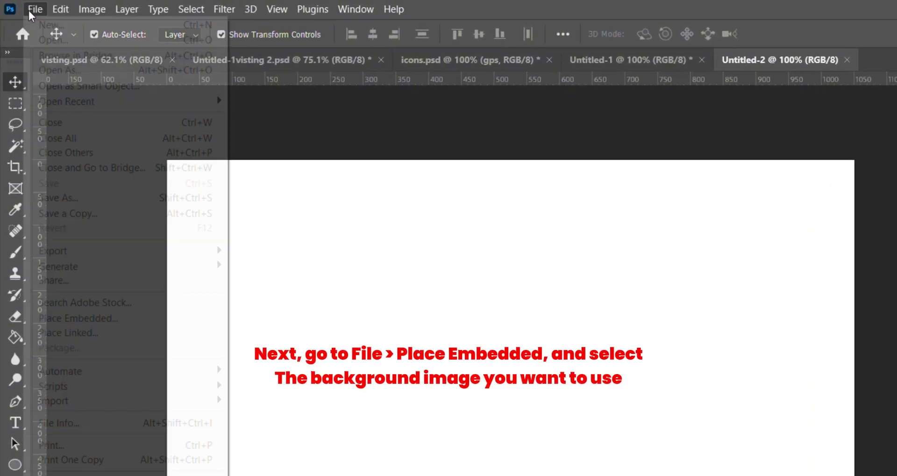
pyautogui.click(89, 280)
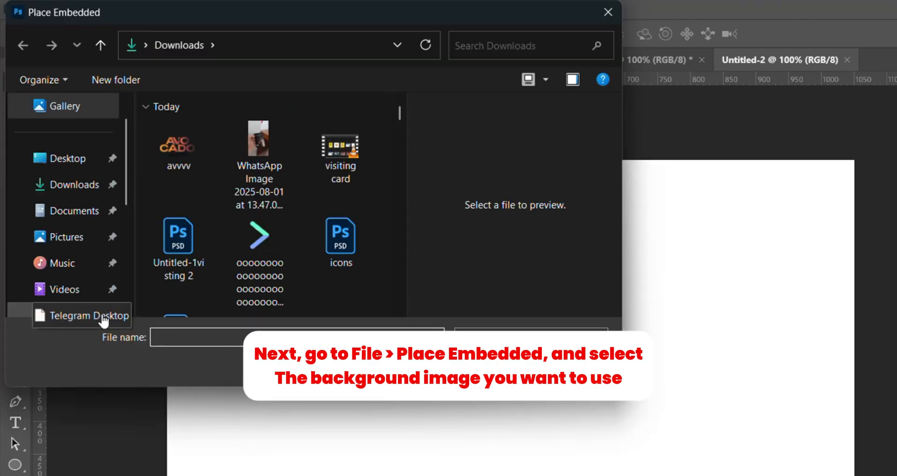
pyautogui.scroll(-3, 341, 253)
pyautogui.scroll(-1, 356, 242)
pyautogui.click(337, 188)
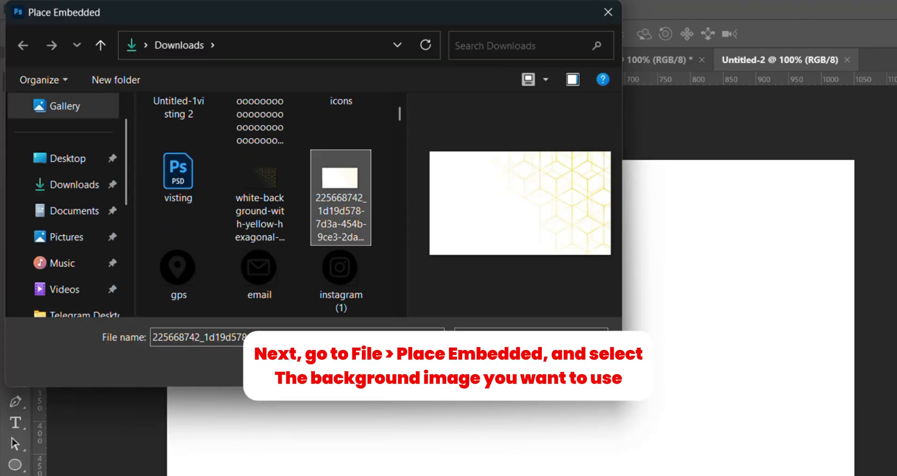
pyautogui.scroll(-1, 337, 186)
pyautogui.click(259, 243)
pyautogui.click(488, 362)
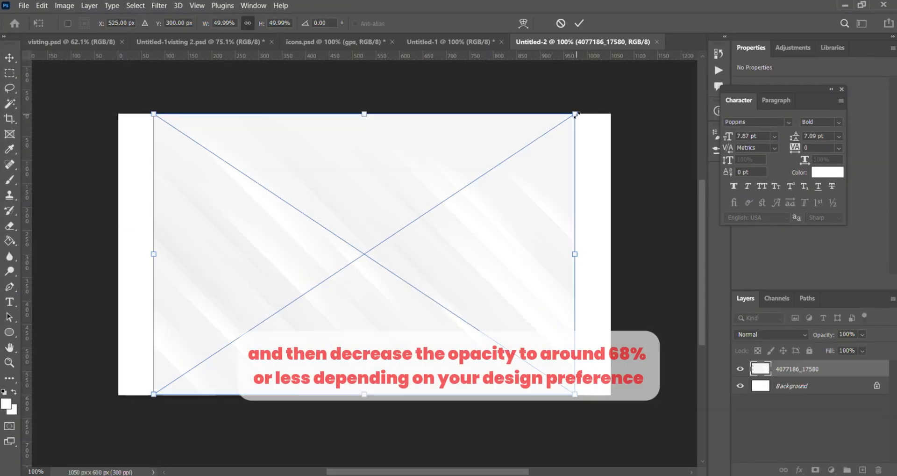
# - Scale the placed background to about 59% so it covers the whole card and reduce its opacity to 53%
pyautogui.moveTo(576, 114); pyautogui.dragTo(614, 88)
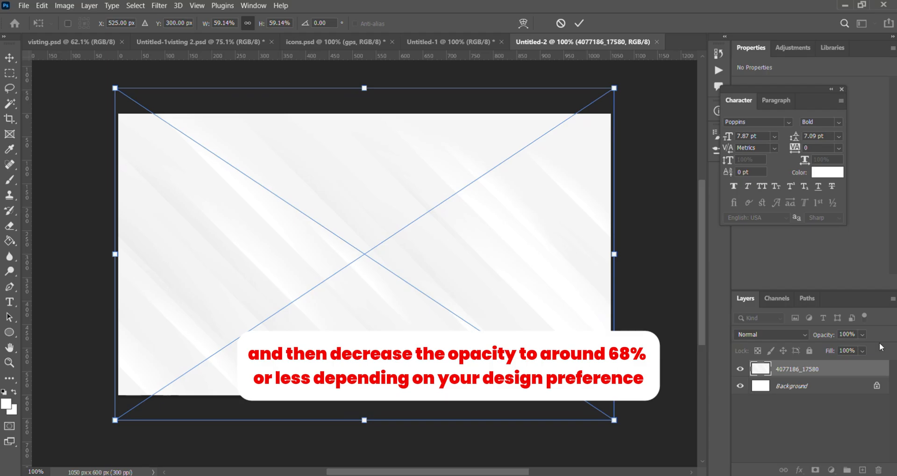
pyautogui.moveTo(857, 349); pyautogui.dragTo(851, 351)
pyautogui.click(584, 29)
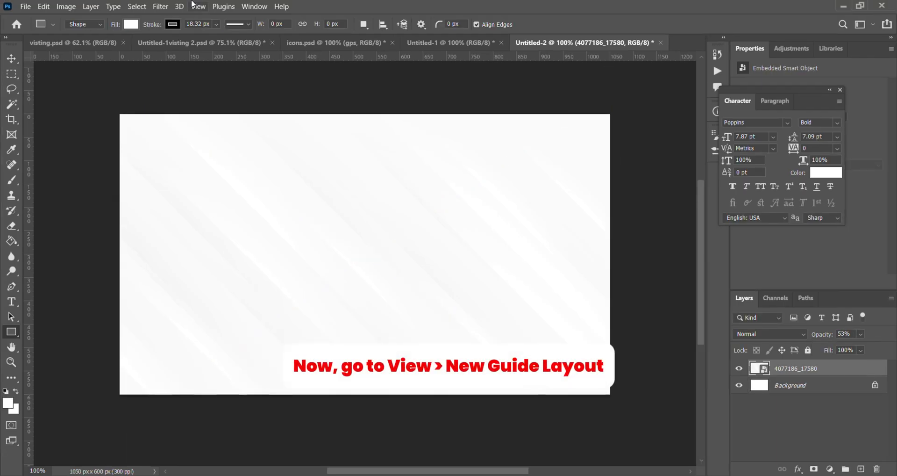
# - Add a new guide layout with 30 px margins on all four sides of the canvas
pyautogui.click(196, 5)
pyautogui.click(236, 350)
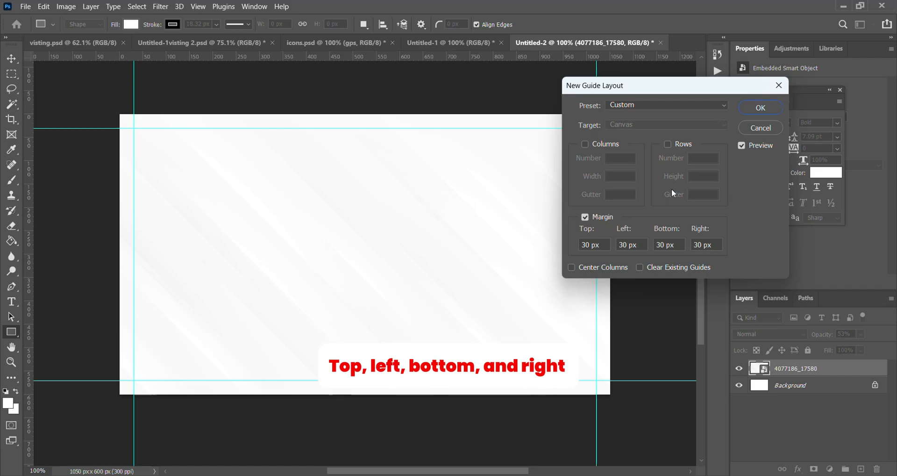
pyautogui.click(760, 107)
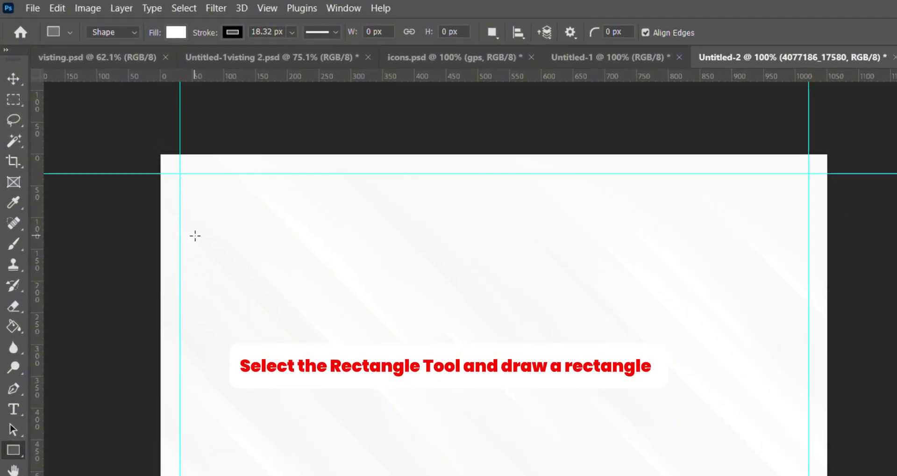
# - Draw an orange-filled upright rectangle about 44 × 178 px near the card's upper-left corner
pyautogui.click(163, 31)
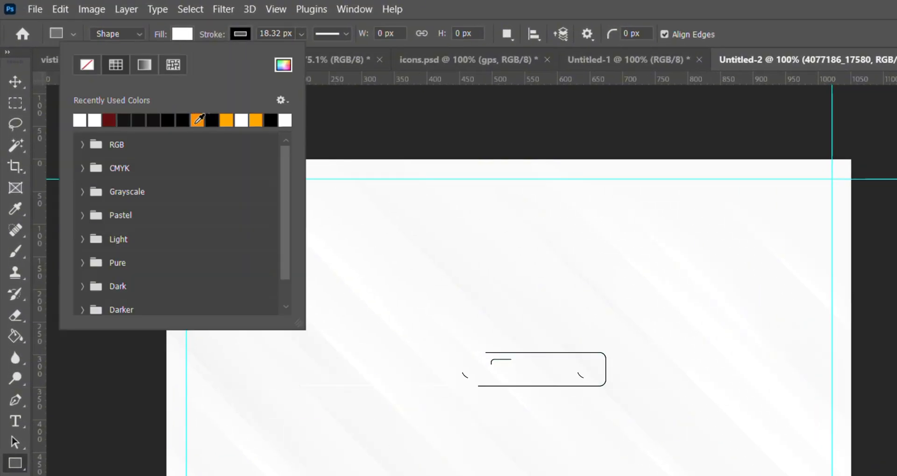
pyautogui.click(199, 121)
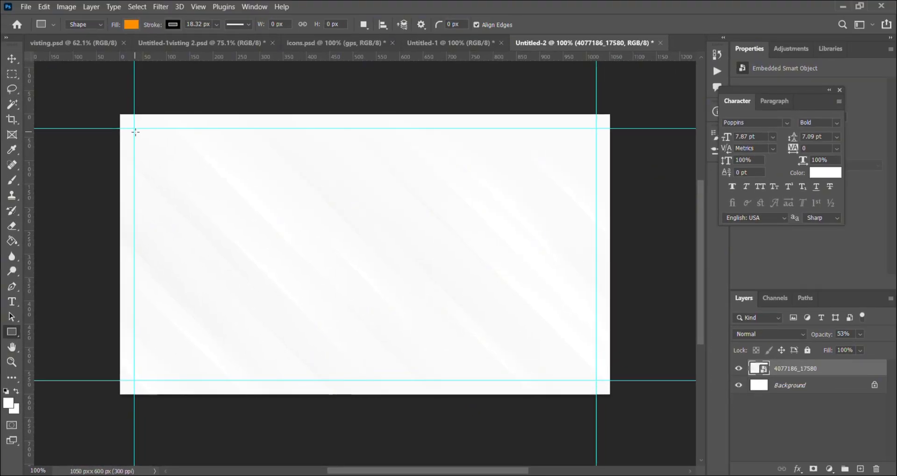
pyautogui.moveTo(152, 186); pyautogui.dragTo(155, 220)
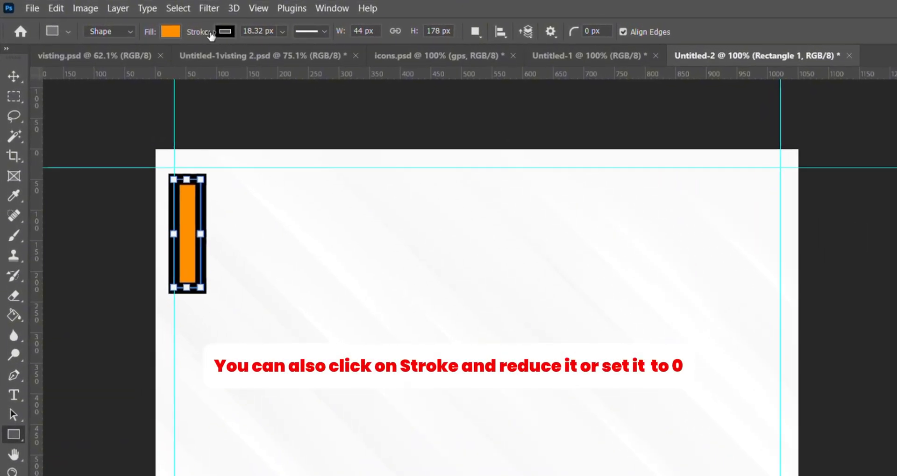
# - Remove the orange rectangle's stroke and move it into the corner of the top and left margin guides
pyautogui.moveTo(186, 31); pyautogui.dragTo(161, 35)
pyautogui.click(16, 82)
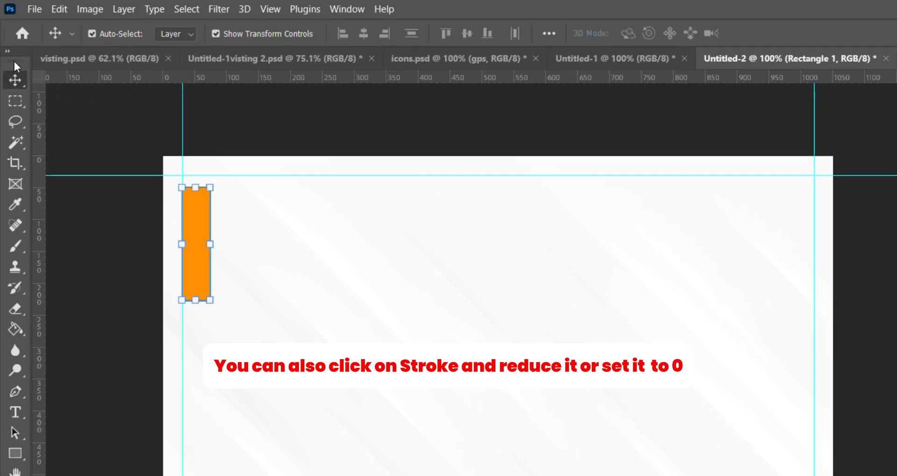
pyautogui.moveTo(197, 226); pyautogui.dragTo(197, 223)
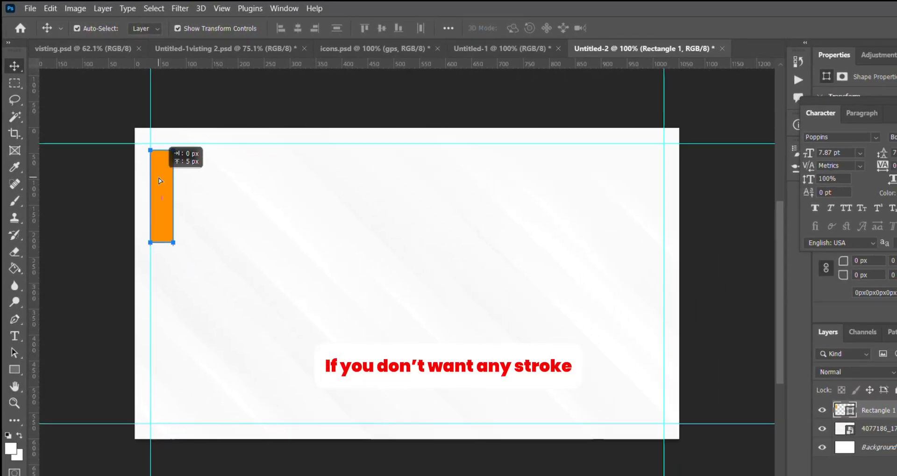
pyautogui.moveTo(159, 181); pyautogui.dragTo(159, 180)
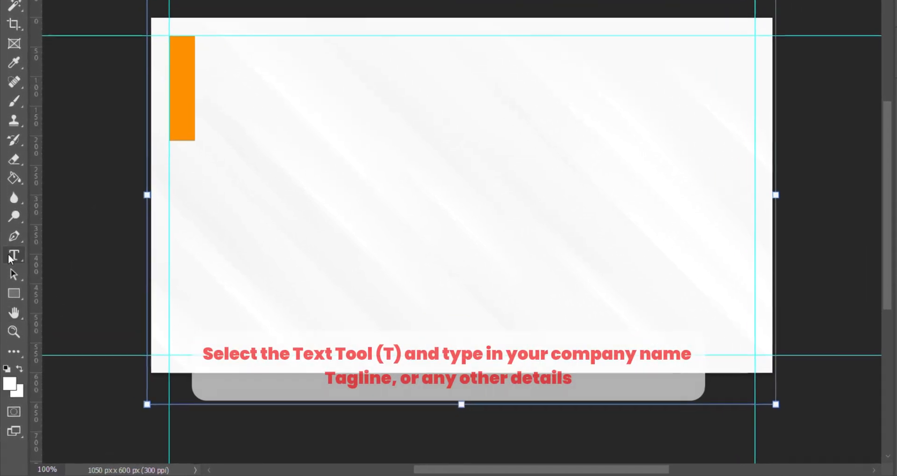
# - Add the text "Courses Offered" and position it just right of the orange rectangle
pyautogui.click(201, 101)
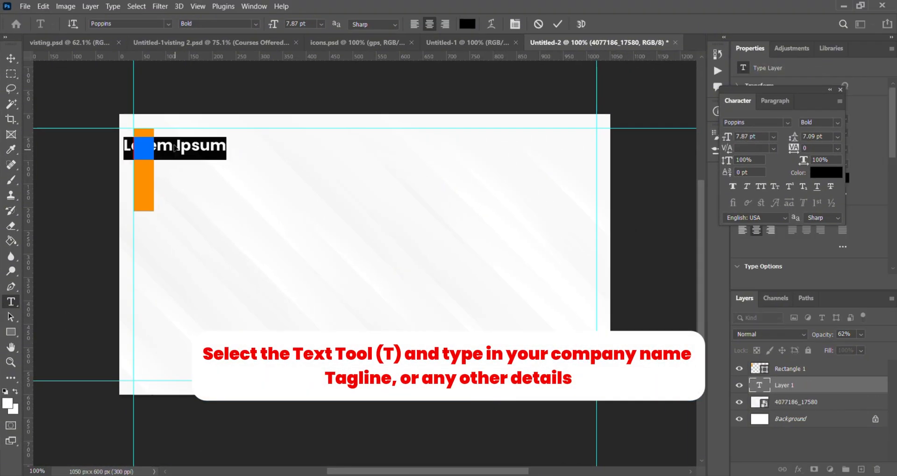
pyautogui.write('Courses Offered')
pyautogui.hotkey('ctrl', 'Return')
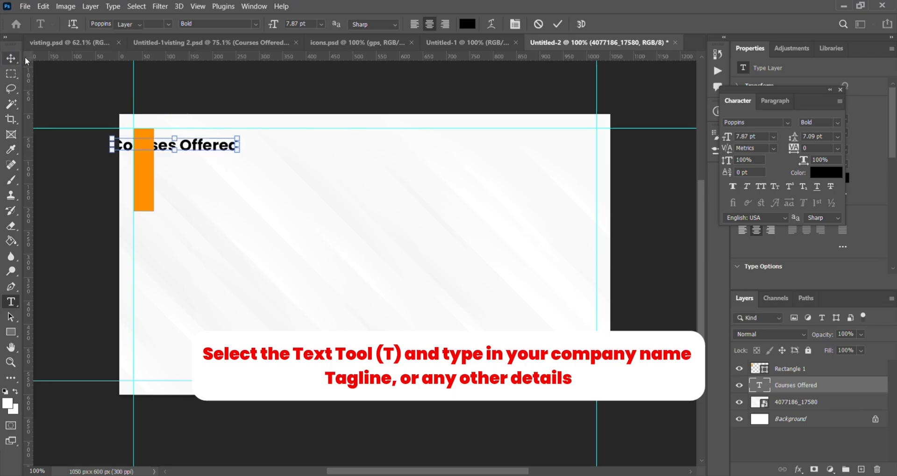
pyautogui.press('v')
pyautogui.moveTo(186, 146); pyautogui.dragTo(240, 147)
# - Paste the black arrow icon with its color overlay into the card
pyautogui.click(179, 184)
pyautogui.hotkey('ctrl', 'v')
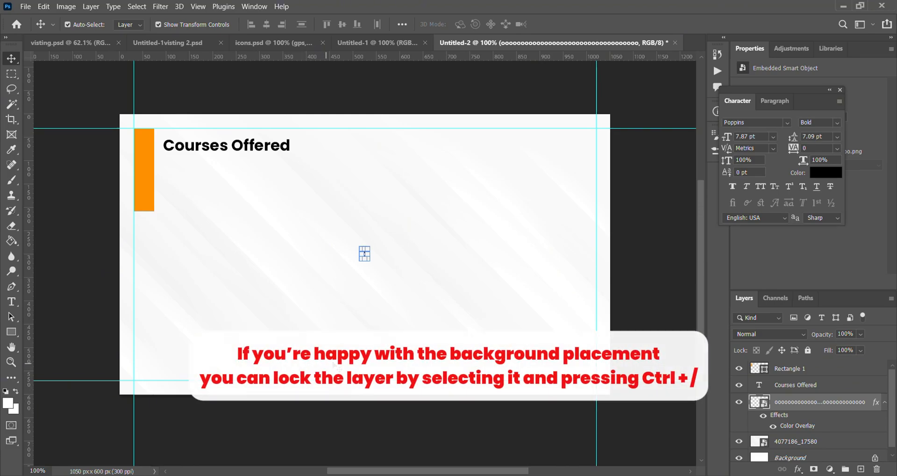
pyautogui.moveTo(364, 256); pyautogui.dragTo(354, 255)
# - Lock the 4077186_17580 background layer
pyautogui.scroll(-1, 822, 421)
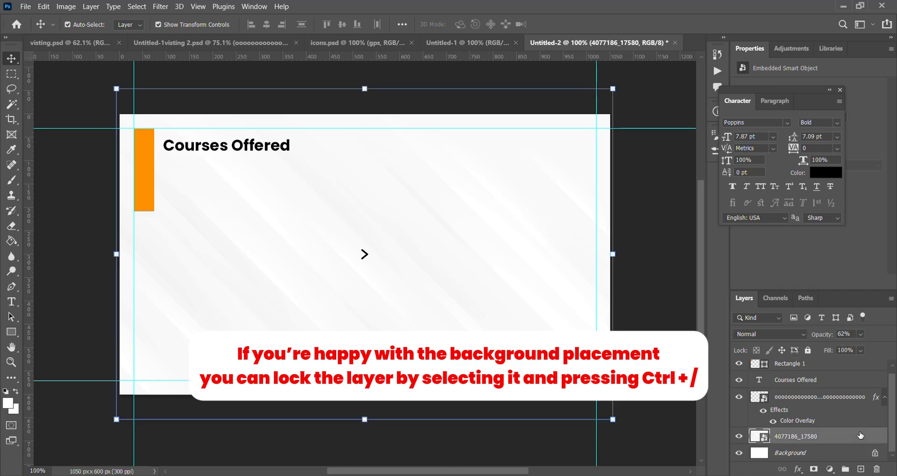
pyautogui.hotkey('ctrl', '/')
# - Move the arrow icon from the card's centre to just below the start of "Courses Offered"
pyautogui.keyDown('ctrl'); pyautogui.click(365, 258); pyautogui.keyUp('ctrl')
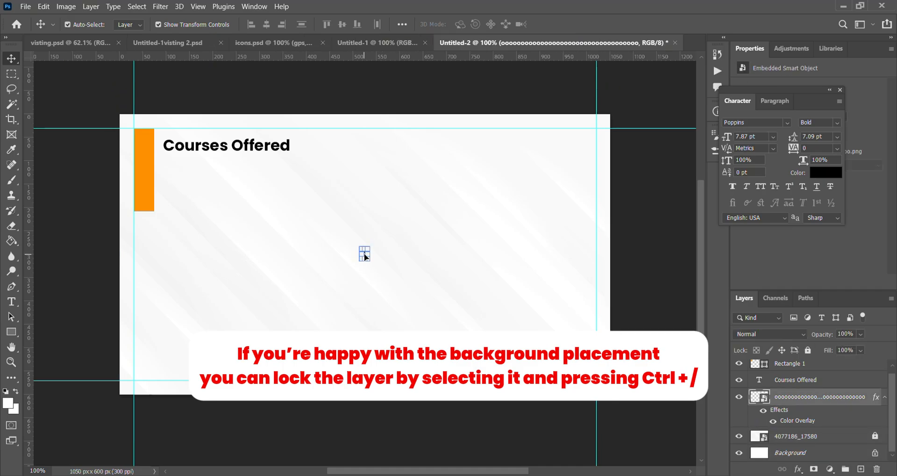
pyautogui.moveTo(364, 256); pyautogui.dragTo(174, 172)
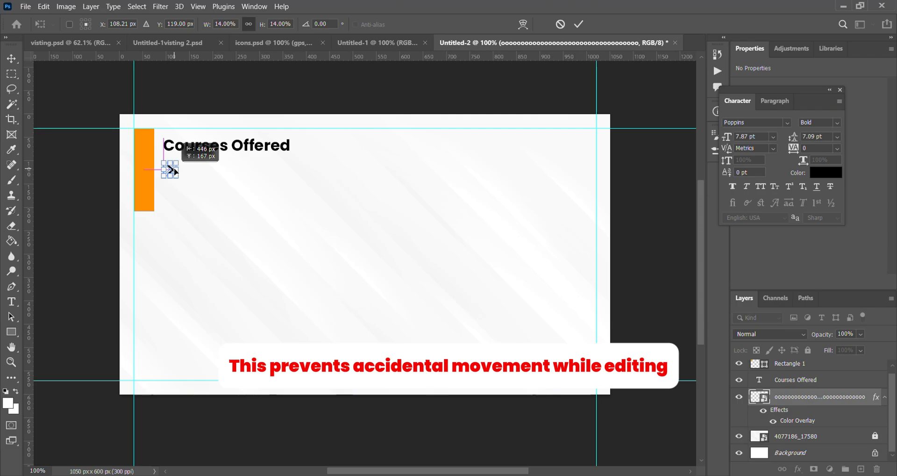
pyautogui.press('Return')
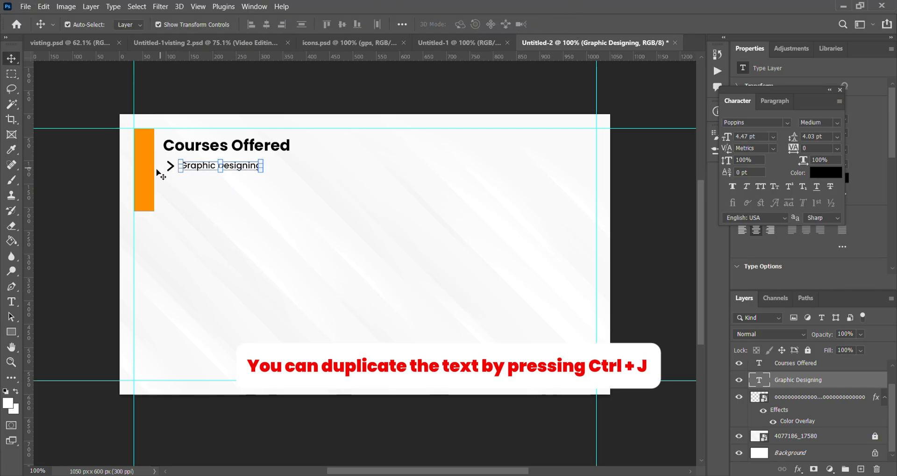
# - Duplicate the arrow icon beside "Graphic Designing" and place the copy directly below the original
pyautogui.click(170, 167)
pyautogui.scroll(5, 188, 215)
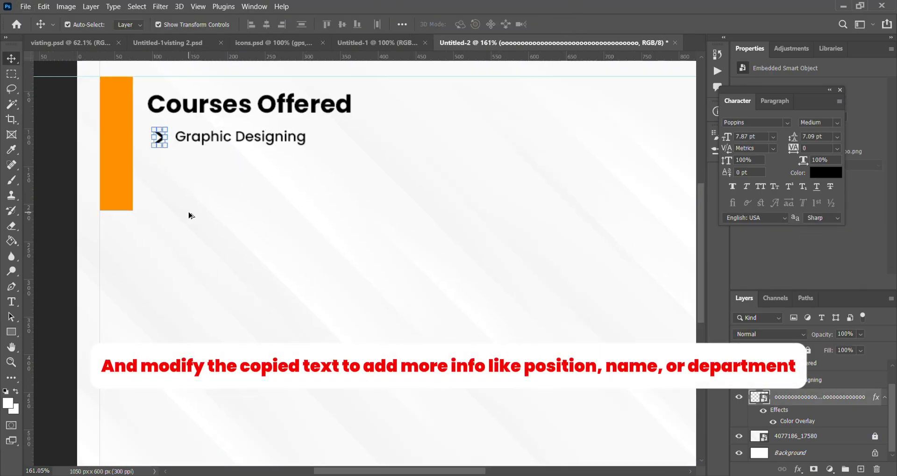
pyautogui.scroll(1, 188, 215)
pyautogui.hotkey('ctrl', 't')
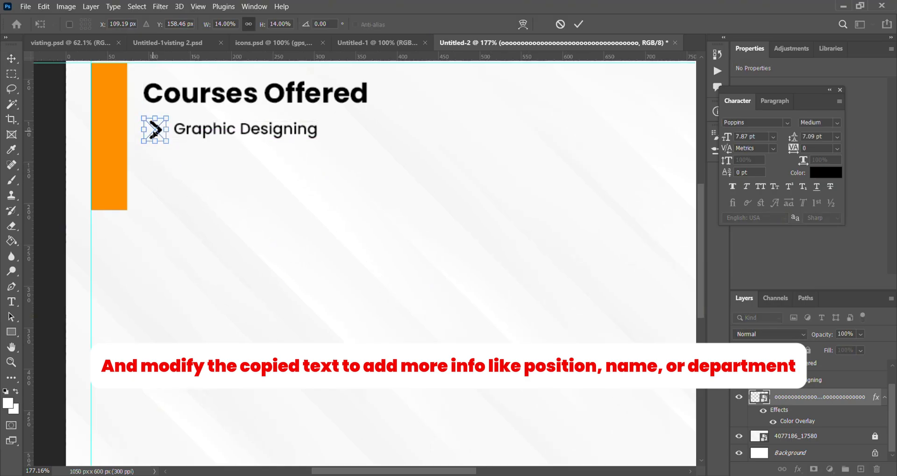
pyautogui.press('Return')
pyautogui.hotkey('ctrl', 'j')
pyautogui.keyDown('shift'); pyautogui.click(155, 129); pyautogui.keyUp('shift')
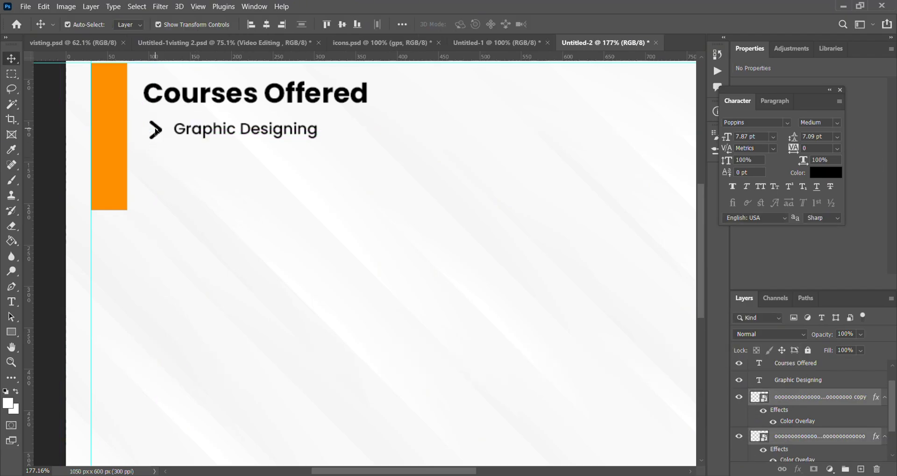
pyautogui.scroll(-1, 819, 374)
pyautogui.click(819, 366)
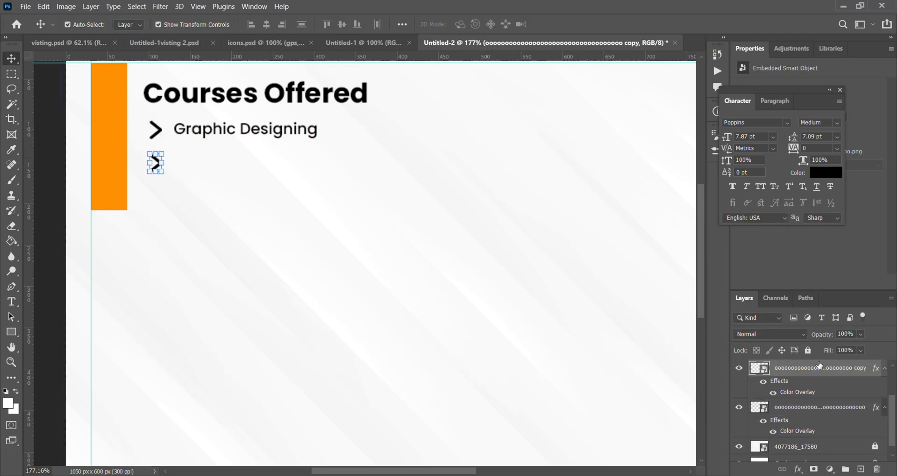
# - Duplicate the "Graphic Designing" text and move the copy about 31 px down, beside the second arrow
pyautogui.click(263, 133)
pyautogui.hotkey('ctrl', 'j')
pyautogui.moveTo(262, 133); pyautogui.dragTo(262, 167)
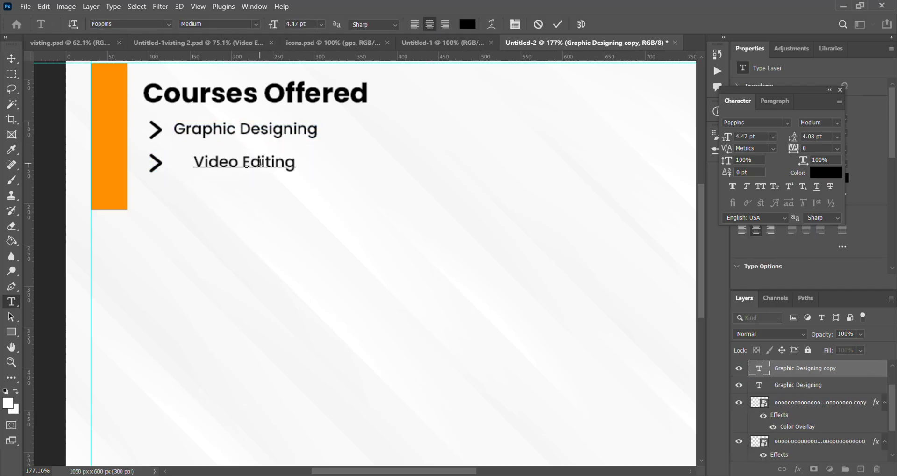
# - Change the copied course text to "Video Editing" and move both course names closer to their arrow icons
pyautogui.moveTo(268, 167); pyautogui.dragTo(245, 167)
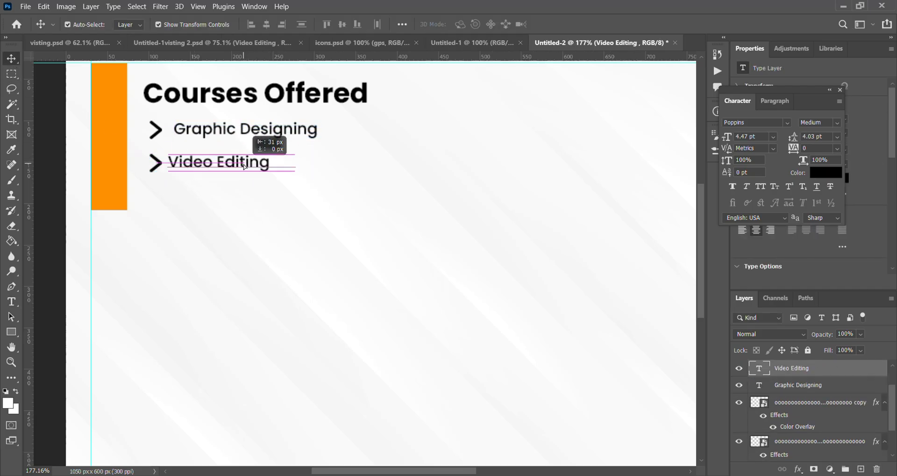
pyautogui.moveTo(251, 131); pyautogui.dragTo(245, 131)
pyautogui.moveTo(241, 162); pyautogui.dragTo(234, 162)
pyautogui.click(257, 132)
# - Duplicate the arrow icon beside "Video Editing" and place the copy directly below it as a third bullet
pyautogui.click(158, 164)
pyautogui.hotkey('ctrl', 'j')
pyautogui.hotkey('shift', 'Down')
pyautogui.hotkey('shift', 'Down')
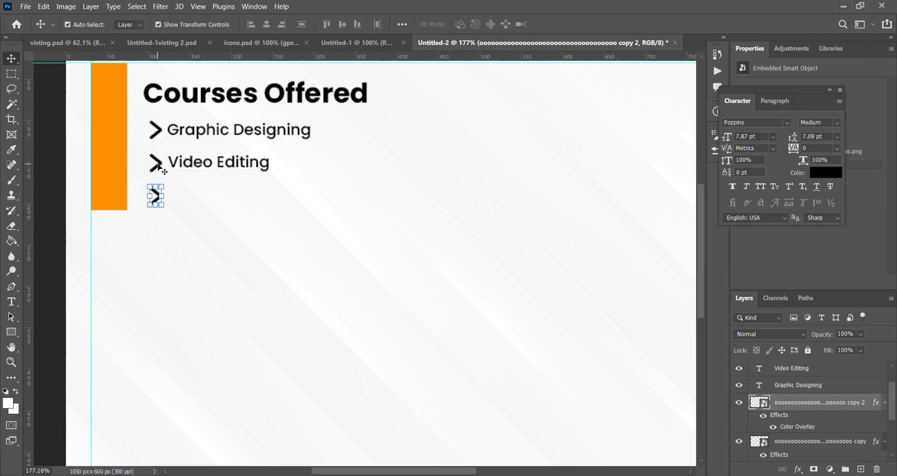
# - Duplicate the "Video Editing" text beside the third arrow and change the copy to "Digital Marketing"
pyautogui.click(198, 164)
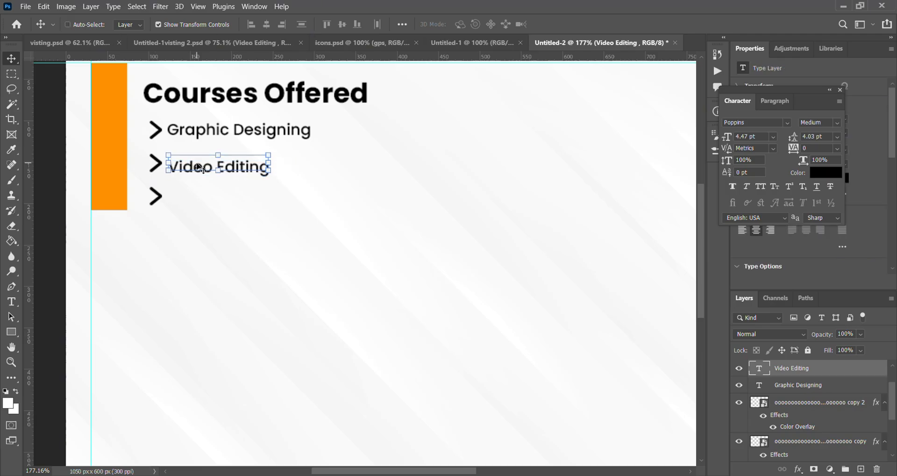
pyautogui.hotkey('ctrl', 'j')
pyautogui.moveTo(198, 166); pyautogui.dragTo(200, 201)
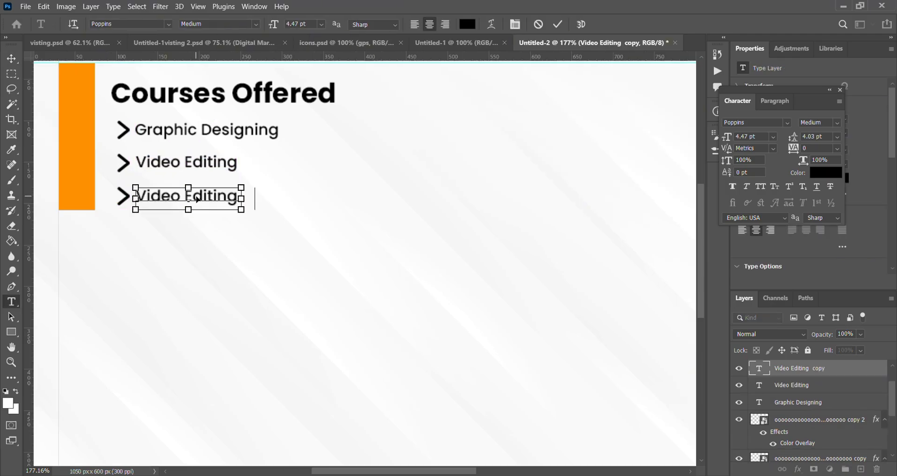
pyautogui.write('Digital Marketing')
pyautogui.click(11, 58)
pyautogui.moveTo(205, 200); pyautogui.dragTo(207, 200)
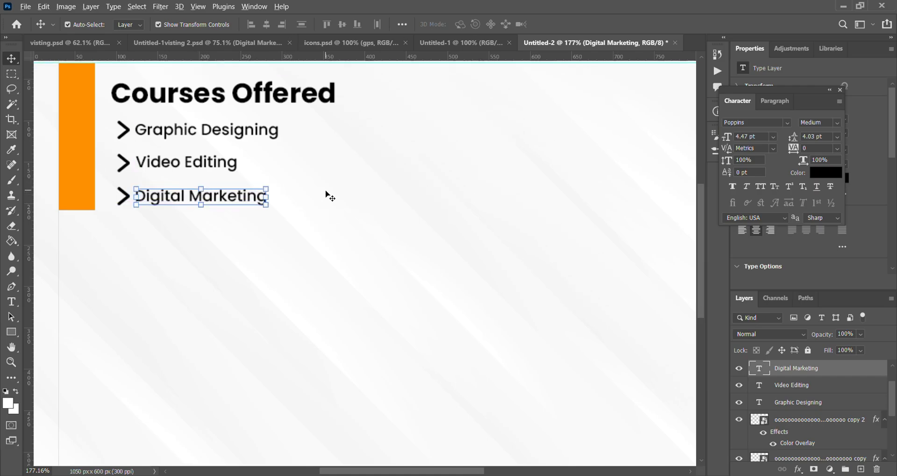
# - Move the "Digital Marketing" text and its arrow icon up, closer to the "Video Editing" row
pyautogui.scroll(-5, 325, 190)
pyautogui.click(286, 203)
pyautogui.scroll(6, 270, 201)
pyautogui.moveTo(263, 222); pyautogui.dragTo(263, 213)
pyautogui.click(203, 227)
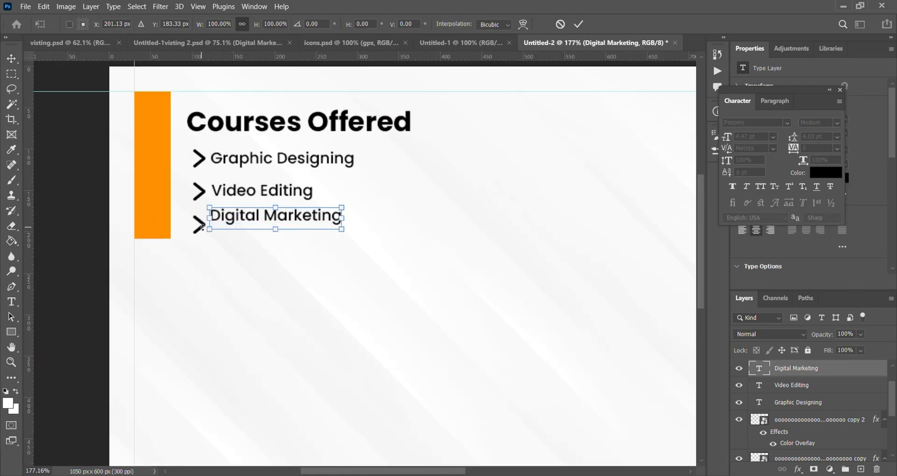
pyautogui.press('Return')
pyautogui.click(200, 226)
pyautogui.moveTo(198, 225); pyautogui.dragTo(199, 214)
# - Move the "Video Editing" text and its arrow up so the three course rows are evenly spaced
pyautogui.moveTo(240, 196); pyautogui.dragTo(198, 187)
pyautogui.click(205, 188)
pyautogui.click(579, 24)
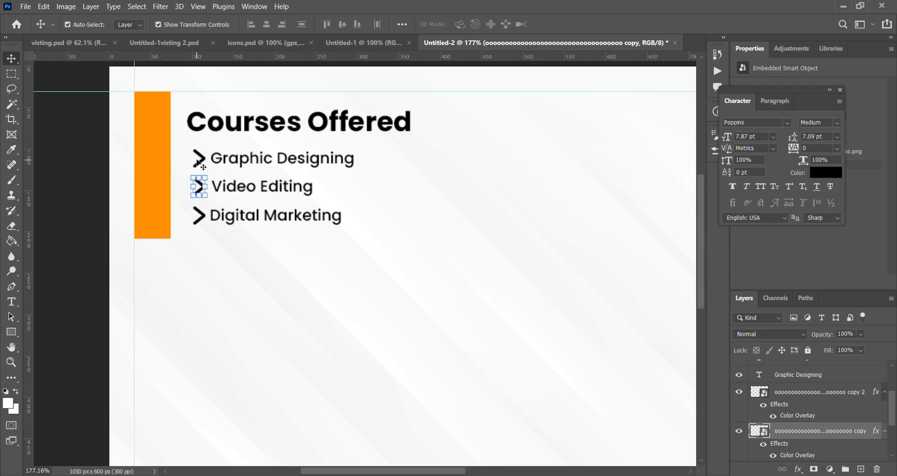
pyautogui.click(94, 178)
# - Add the contact person's name in Poppins SemiBold level with "Courses Offered" and align it to the card's right margin guide
pyautogui.scroll(-5, 458, 210)
pyautogui.moveTo(433, 262); pyautogui.dragTo(303, 255)
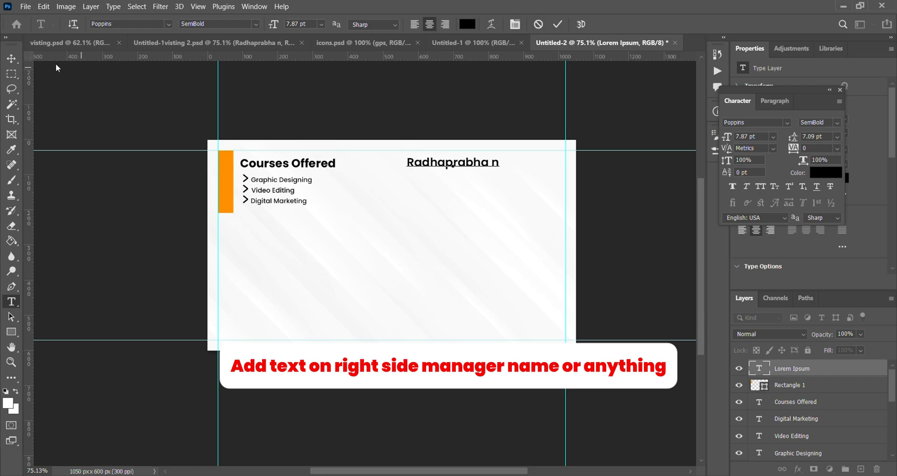
pyautogui.click(12, 59)
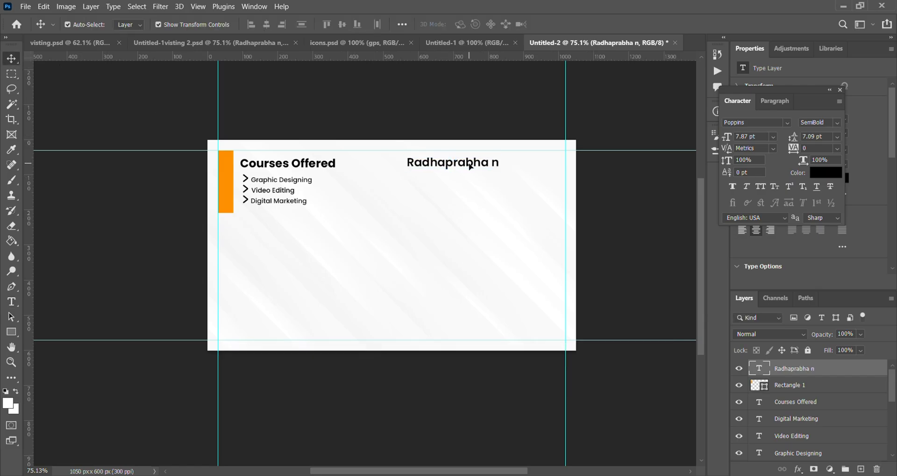
pyautogui.moveTo(502, 169); pyautogui.dragTo(535, 166)
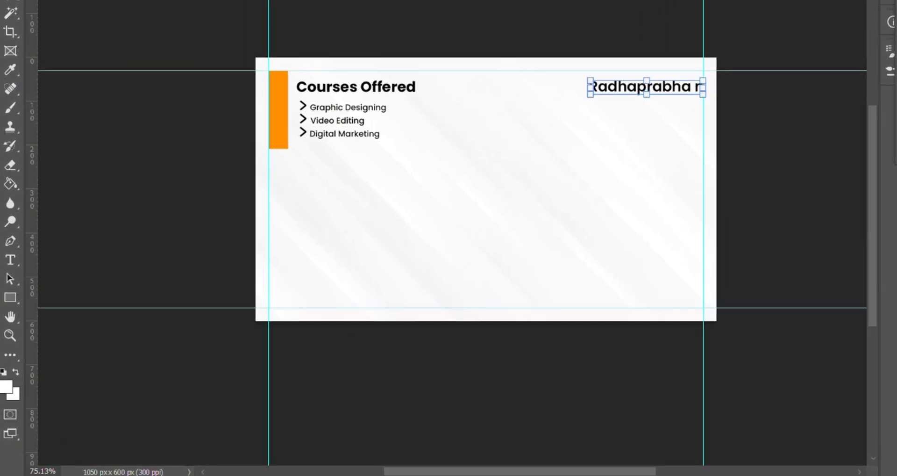
# - Add the job title "Public Relations Officer" under the person's name and set its font to Poppins SemiBold
pyautogui.rightClick(12, 301)
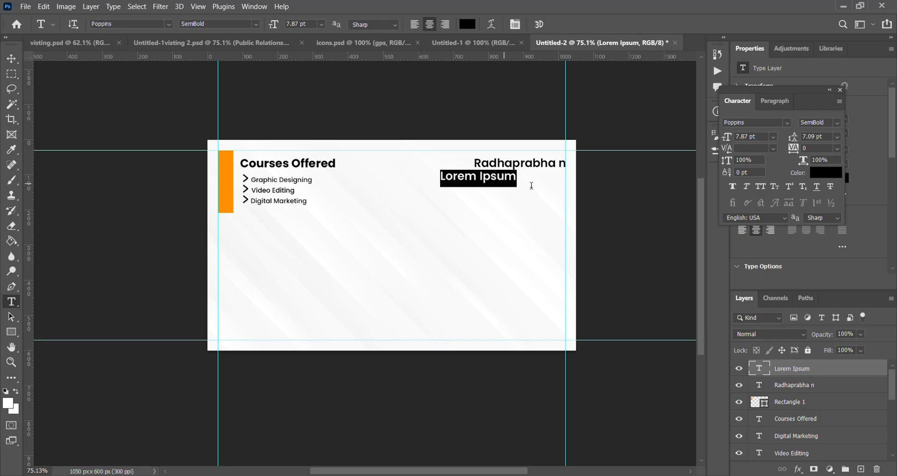
pyautogui.write('Public Relations Officer')
pyautogui.click(12, 59)
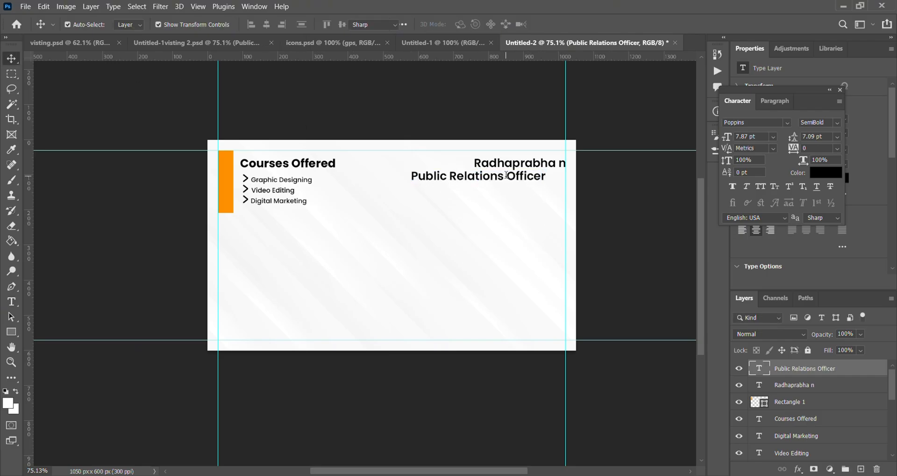
pyautogui.doubleClick(506, 175)
pyautogui.click(786, 122)
pyautogui.write('p')
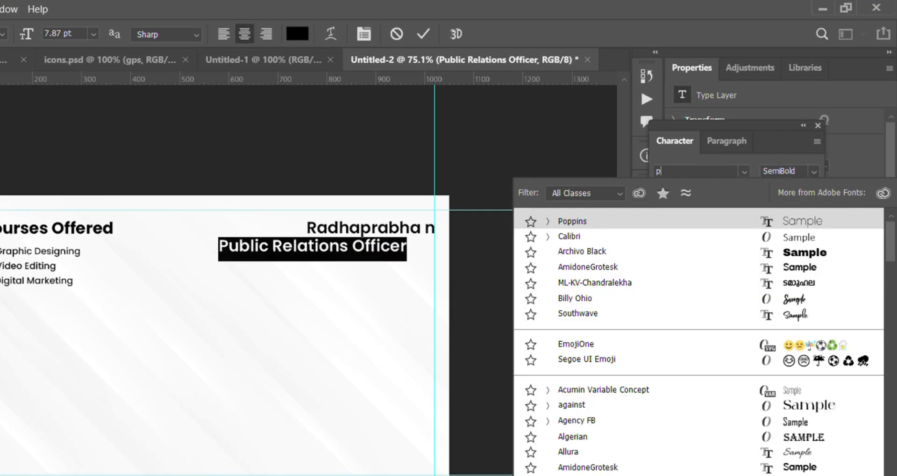
pyautogui.write('oppins')
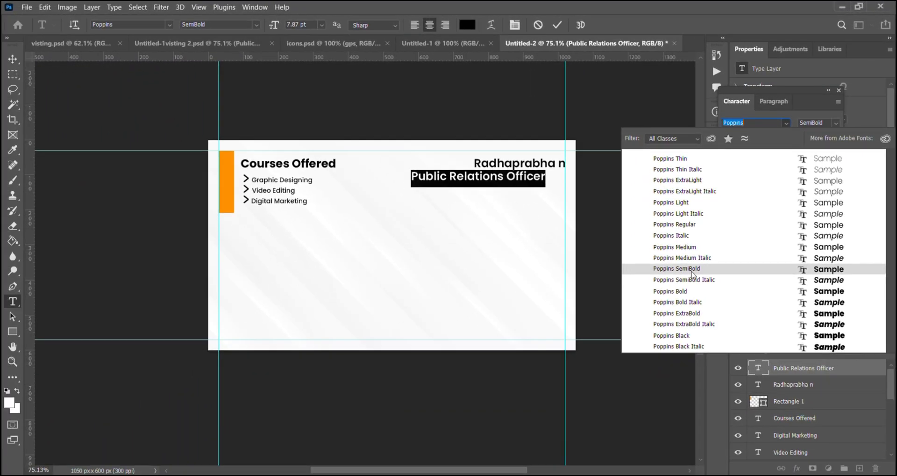
pyautogui.click(692, 273)
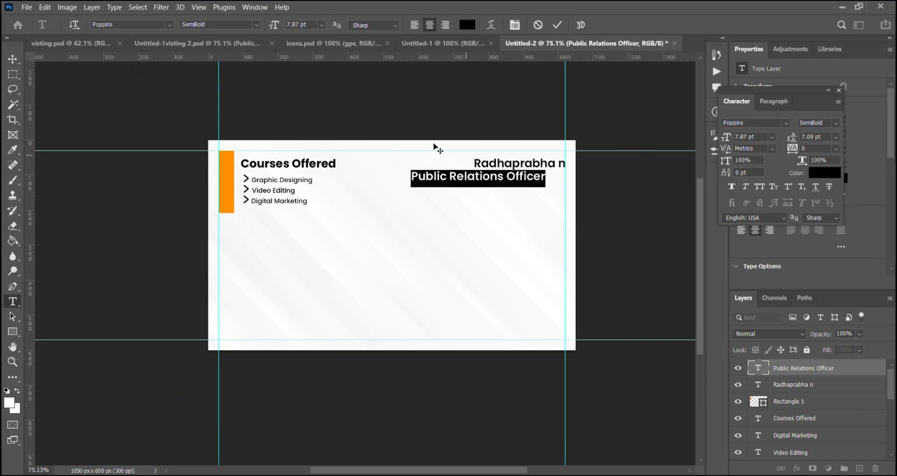
# - Shrink the "Public Relations Officer" text and align it directly beneath the start of the person's name
pyautogui.click(13, 59)
pyautogui.scroll(4, 542, 196)
pyautogui.moveTo(551, 155); pyautogui.dragTo(521, 155)
pyautogui.click(577, 24)
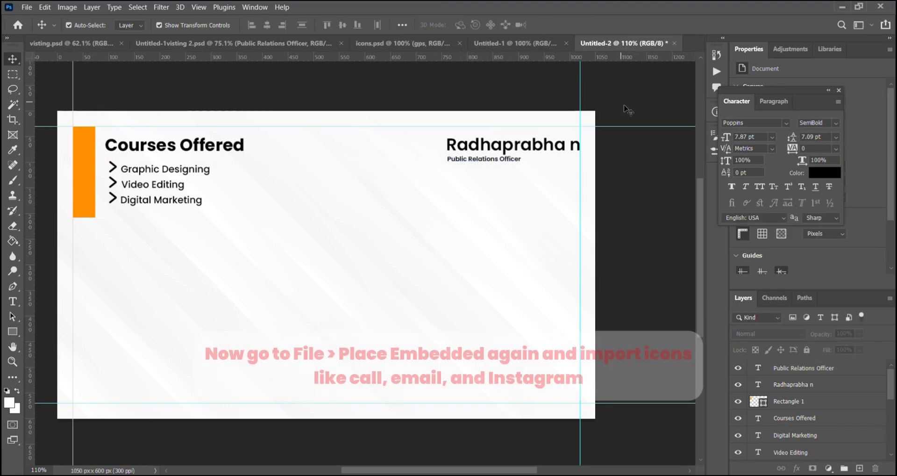
# - Place the phone-call icon as an embedded image, shrink it and position it in the card's lower left beneath the course list
pyautogui.click(25, 6)
pyautogui.click(73, 228)
pyautogui.scroll(-2, 171, 160)
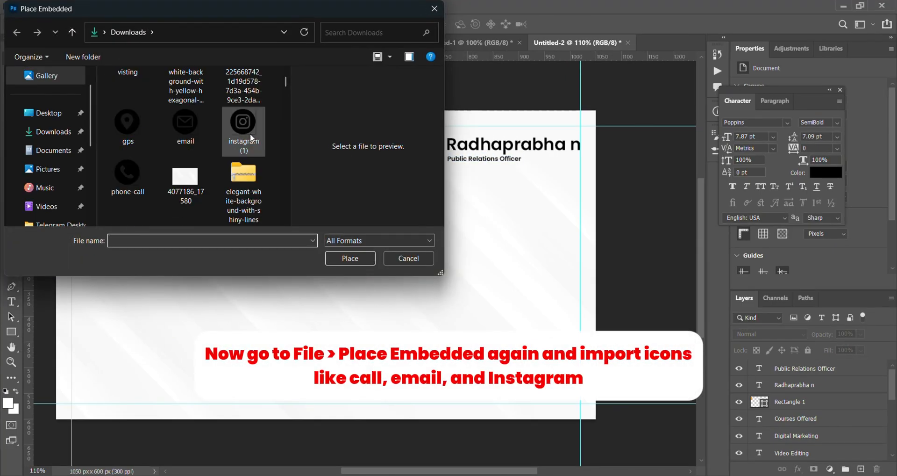
pyautogui.doubleClick(133, 172)
pyautogui.moveTo(480, 111); pyautogui.dragTo(115, 327)
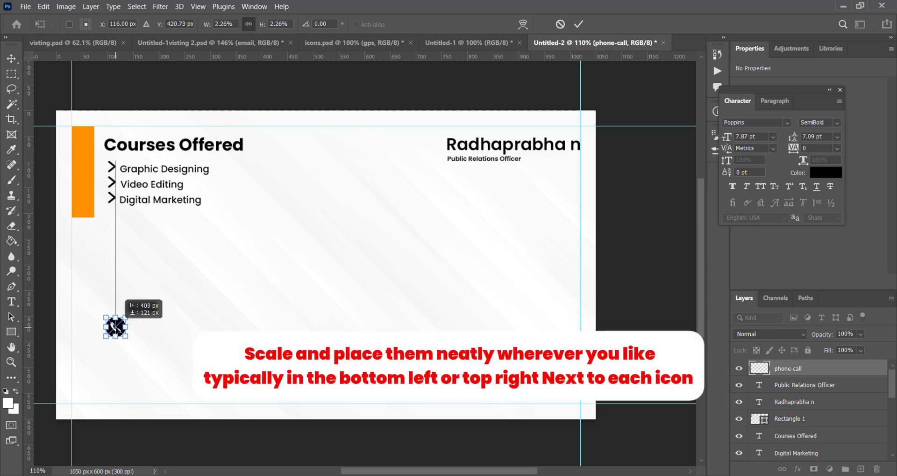
pyautogui.click(579, 24)
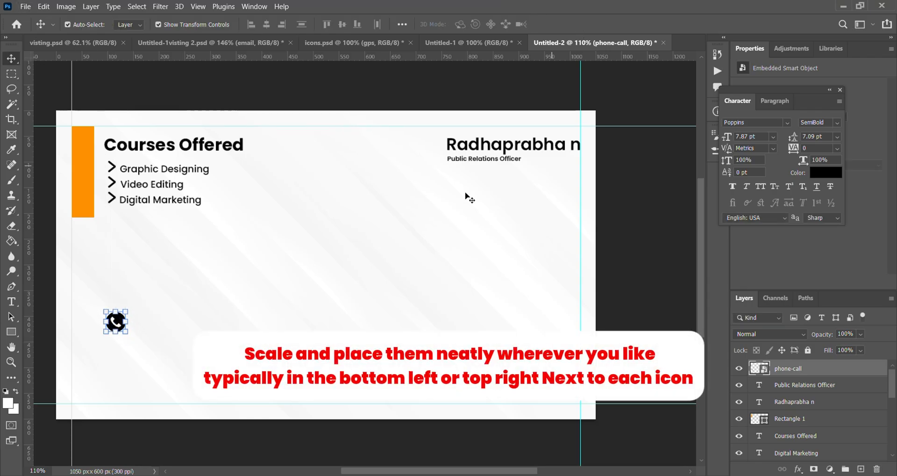
pyautogui.moveTo(127, 309); pyautogui.dragTo(128, 309)
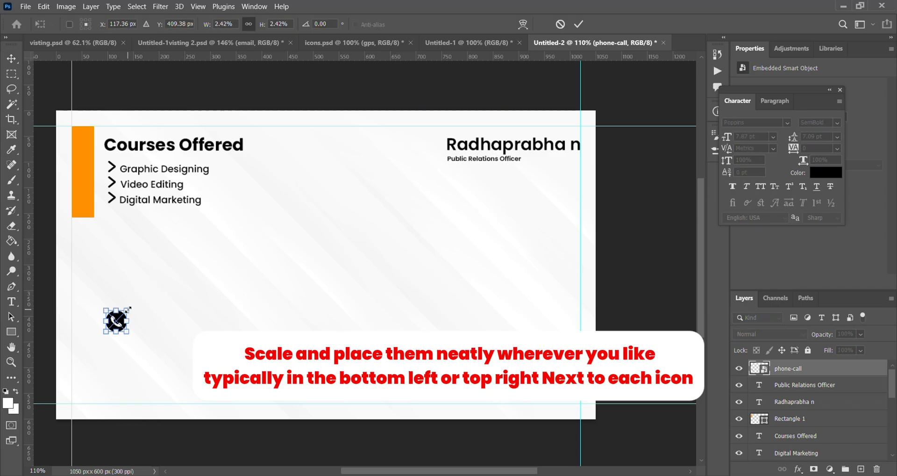
pyautogui.click(26, 6)
pyautogui.press('Return')
# - Place the instagram (1) icon as an embedded image, scaled to 1.90%, directly below the phone icon
pyautogui.click(26, 6)
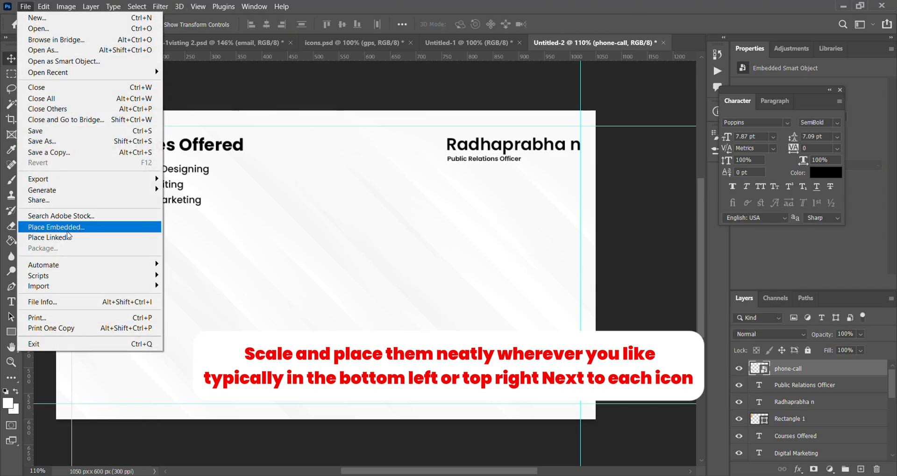
pyautogui.click(68, 229)
pyautogui.scroll(-4, 188, 166)
pyautogui.doubleClick(243, 117)
pyautogui.moveTo(481, 111); pyautogui.dragTo(115, 348)
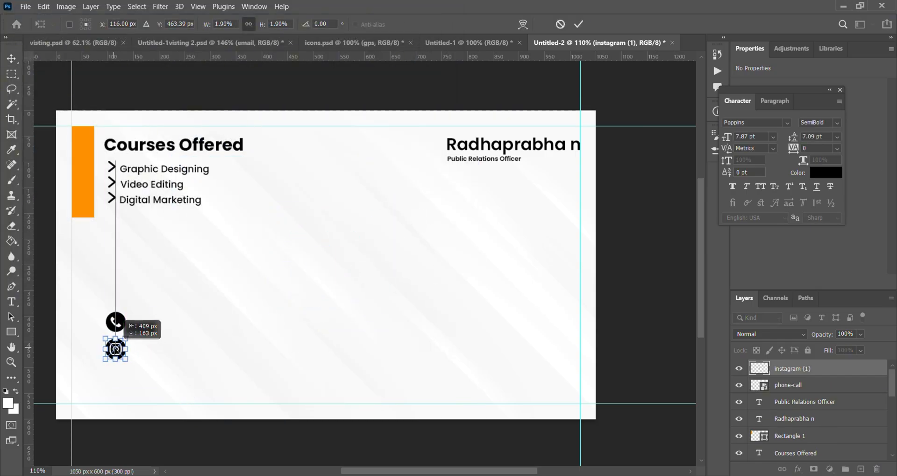
pyautogui.press('Return')
# - Place the email icon as an embedded image, shrink it and position it directly below the Instagram icon
pyautogui.click(25, 7)
pyautogui.click(69, 229)
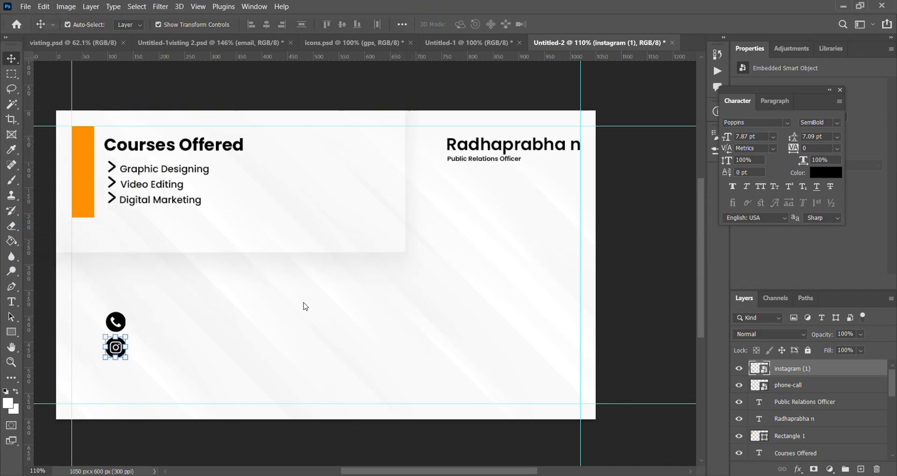
pyautogui.scroll(-3, 220, 169)
pyautogui.doubleClick(188, 186)
pyautogui.moveTo(480, 110); pyautogui.dragTo(341, 259)
pyautogui.moveTo(326, 264); pyautogui.dragTo(116, 374)
pyautogui.click(579, 24)
pyautogui.click(620, 252)
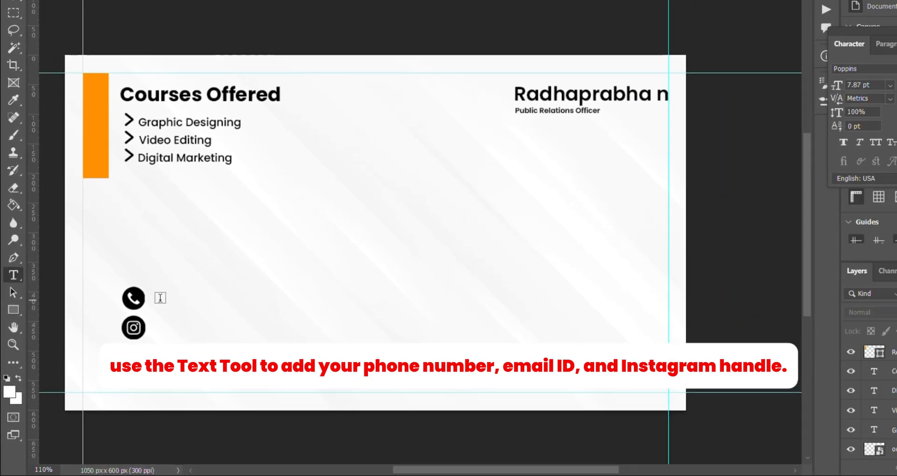
# - Add the phone number in Poppins Medium, reduce it to 5.6 pt and place it beside the phone icon
pyautogui.click(191, 271)
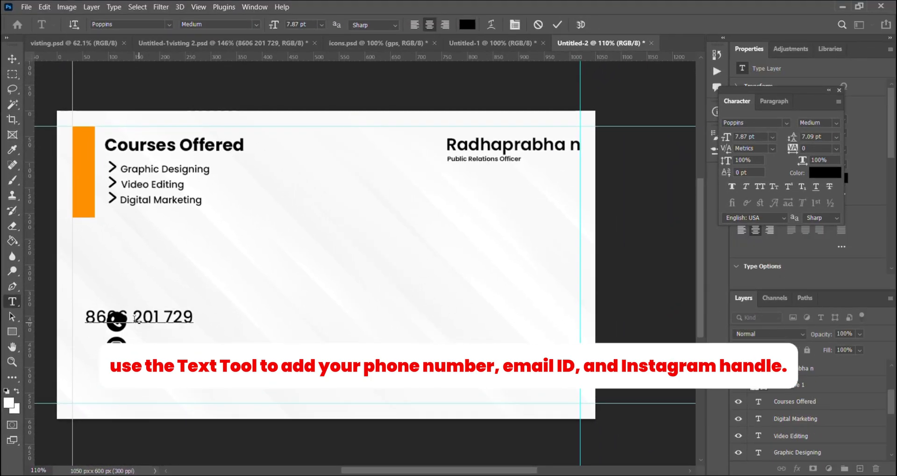
pyautogui.click(12, 58)
pyautogui.moveTo(156, 318); pyautogui.dragTo(206, 323)
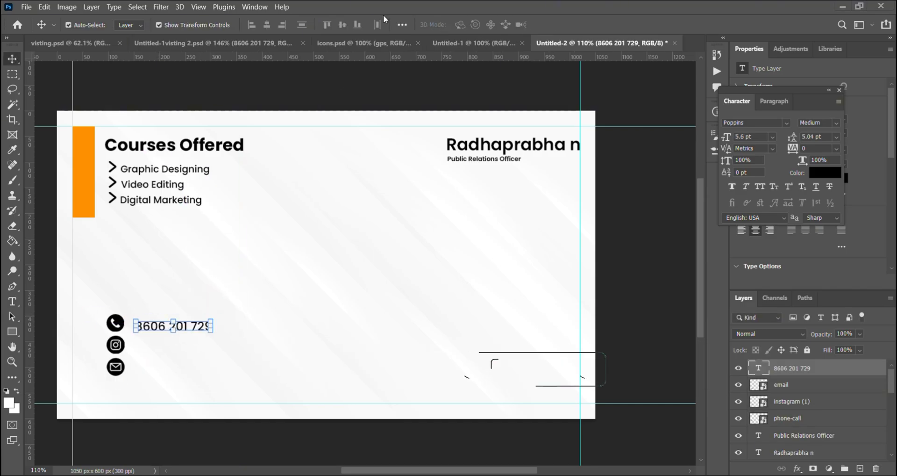
# - Duplicate the phone number text twice, change the copies to the Instagram handle and e-mail address, and place them beside their icons
pyautogui.moveTo(183, 327)
pyautogui.mouseDown()
pyautogui.moveTo(174, 324)
pyautogui.moveTo(185, 345)
pyautogui.mouseUp()
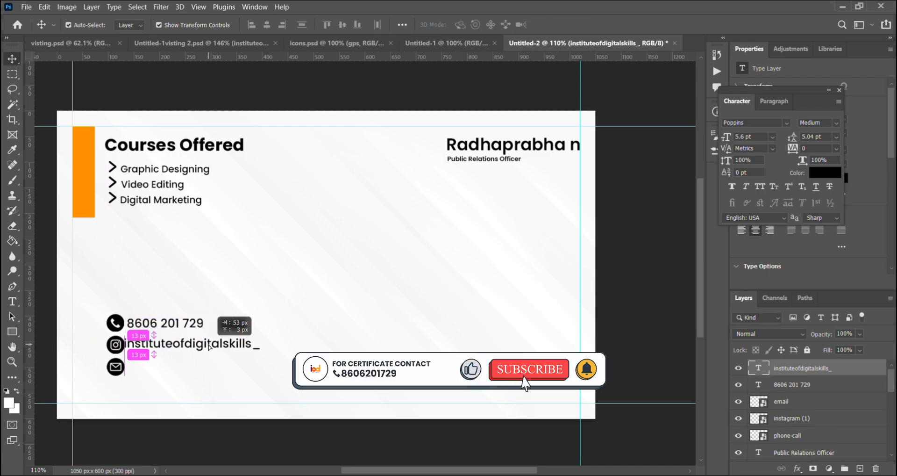
pyautogui.moveTo(213, 355); pyautogui.dragTo(176, 368)
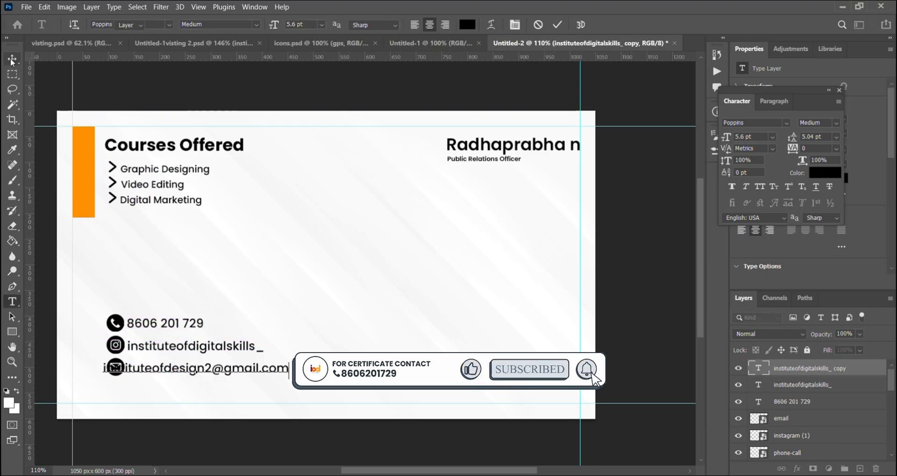
pyautogui.moveTo(172, 369); pyautogui.dragTo(185, 369)
pyautogui.click(367, 313)
pyautogui.click(182, 368)
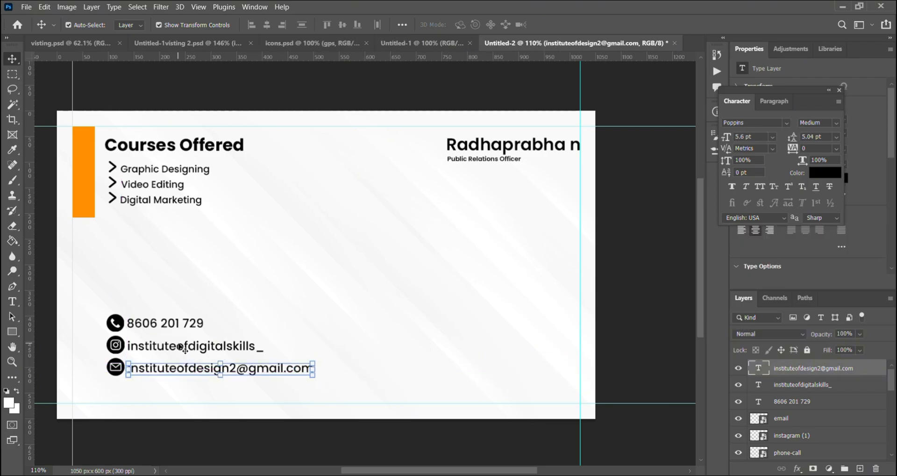
# - Adjust the Instagram handle and e-mail text so each line sits level with its icon
pyautogui.click(181, 346)
pyautogui.click(181, 367)
pyautogui.click(181, 348)
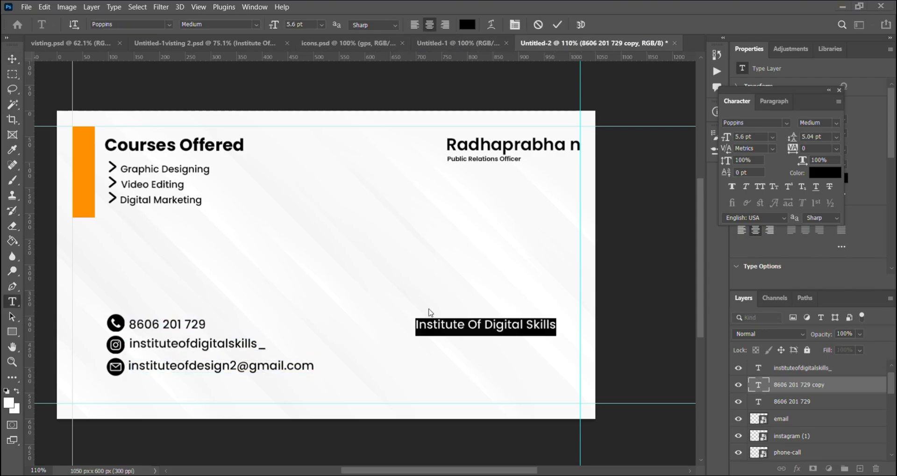
# - Change the phone number copy to "Institute Of Digital Skills" and align it to the right margin guide level with the phone row
pyautogui.click(438, 325)
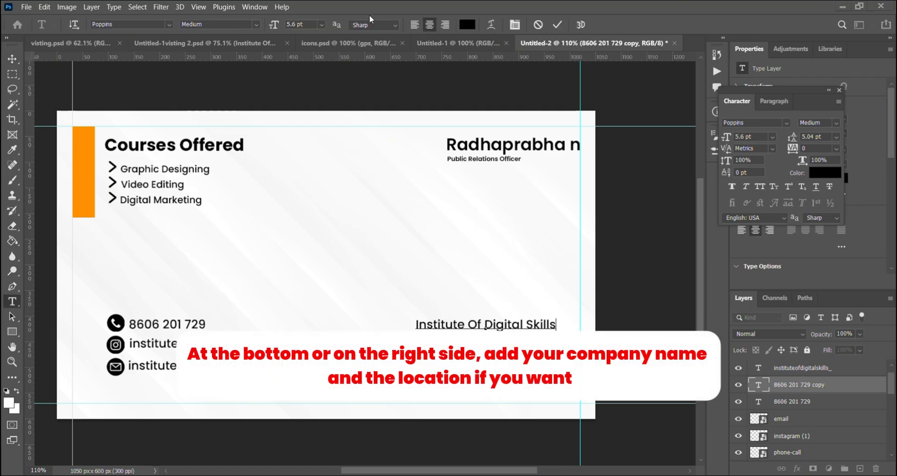
pyautogui.hotkey('ctrl', 'Return')
pyautogui.press('v')
pyautogui.moveTo(499, 328); pyautogui.dragTo(532, 327)
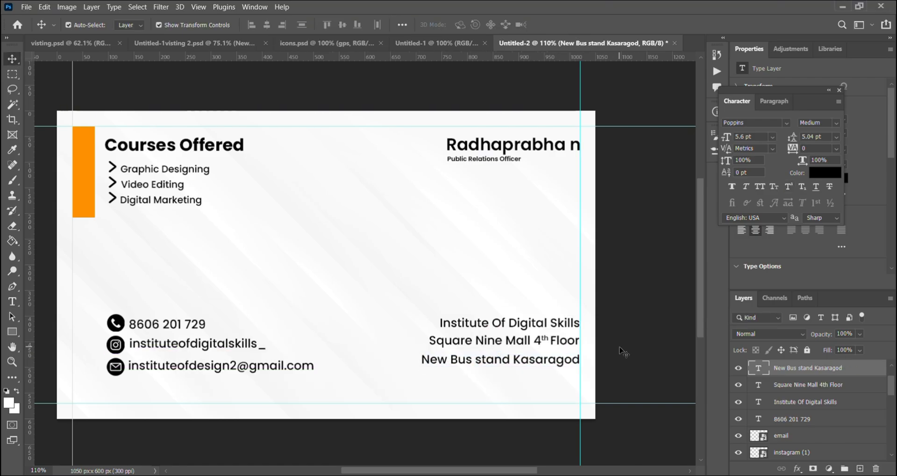
# - Add the institute's address lines below "Institute Of Digital Skills", each aligned to the right margin guide
pyautogui.click(592, 364)
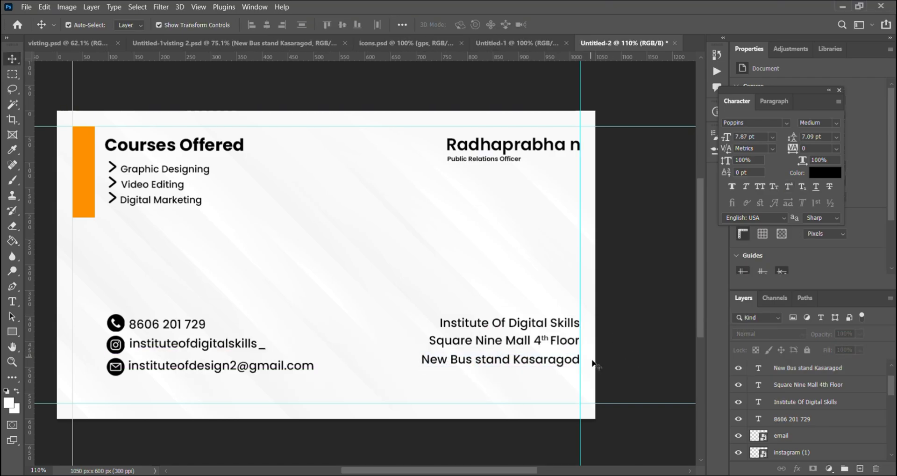
pyautogui.moveTo(537, 359); pyautogui.dragTo(537, 377)
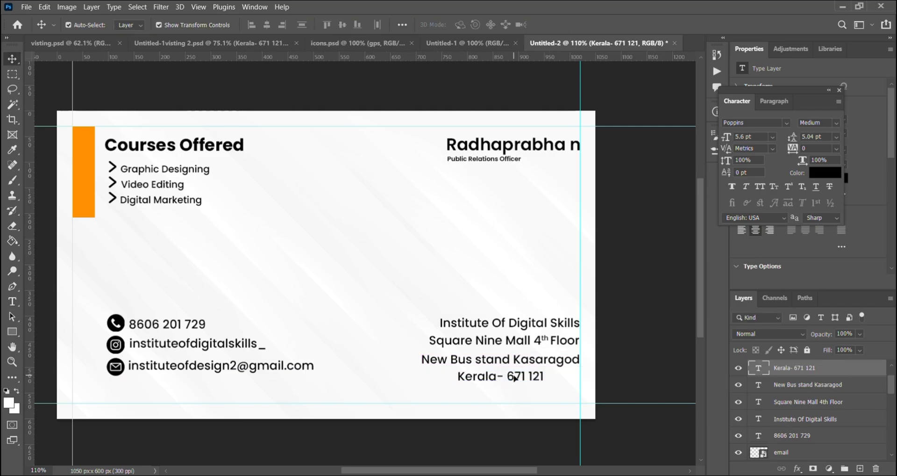
pyautogui.click(659, 330)
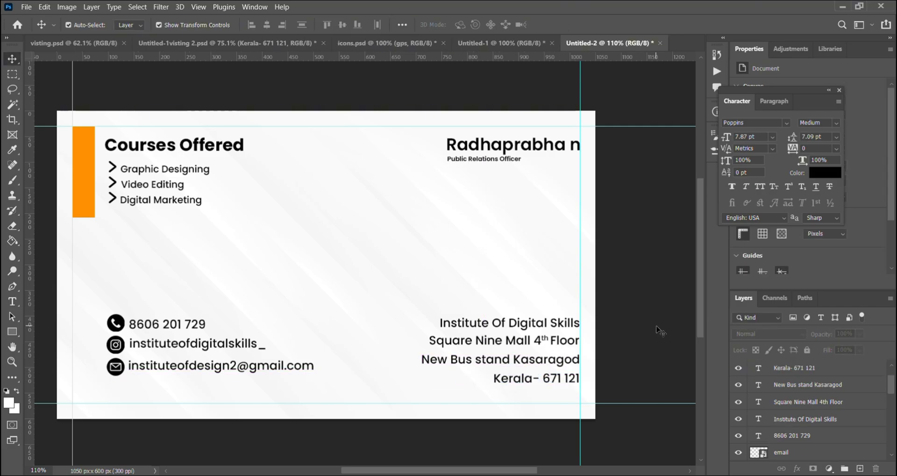
# - Move the address lines up to tighten their spacing beneath "Institute Of Digital Skills"
pyautogui.click(542, 323)
pyautogui.moveTo(530, 342)
pyautogui.mouseDown()
pyautogui.moveTo(530, 372)
pyautogui.moveTo(524, 342)
pyautogui.mouseUp()
pyautogui.click(489, 372)
pyautogui.click(579, 25)
pyautogui.click(626, 290)
pyautogui.click(526, 365)
pyautogui.click(524, 341)
pyautogui.scroll(-1, 301, 210)
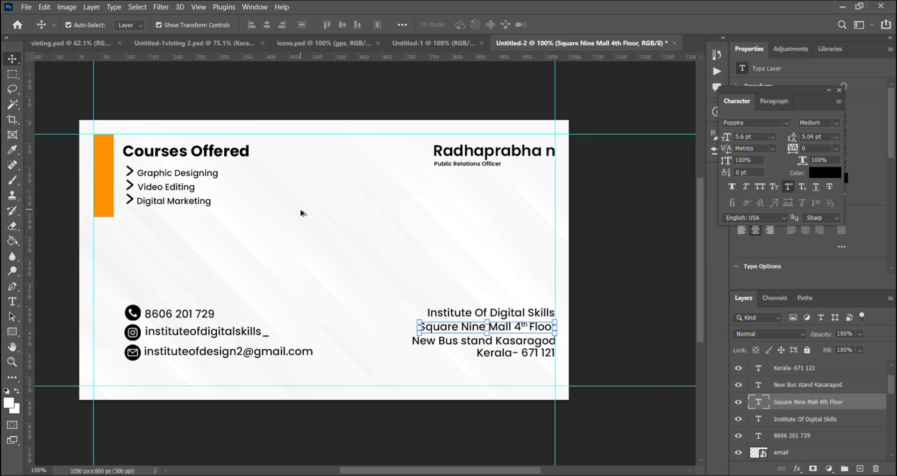
pyautogui.scroll(-1, 301, 213)
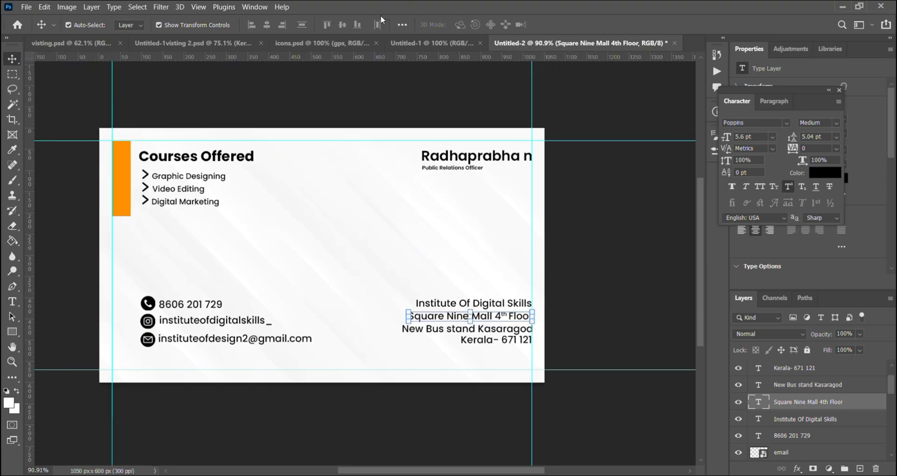